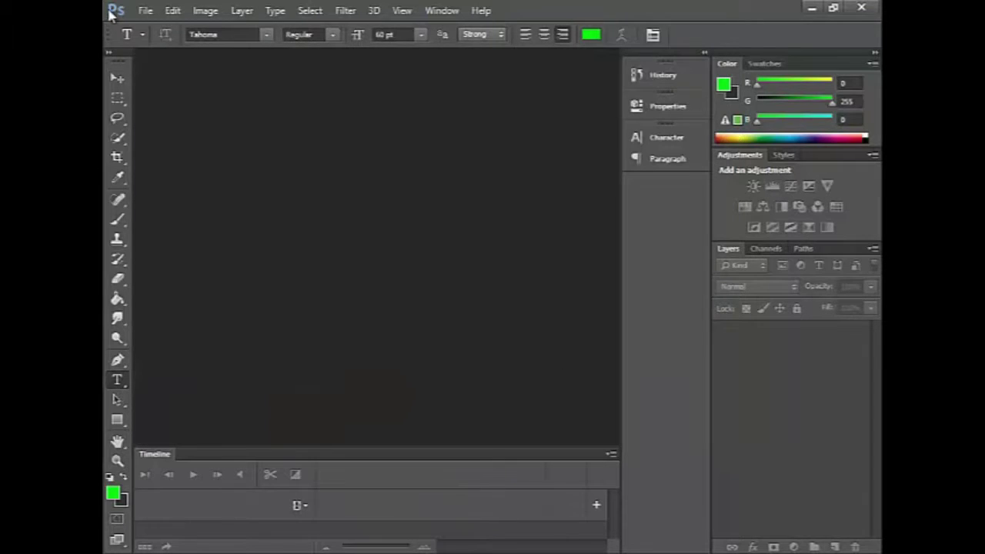
Step: Open Photoshop's File menu once the Notepad notes are closed
click(138, 12)
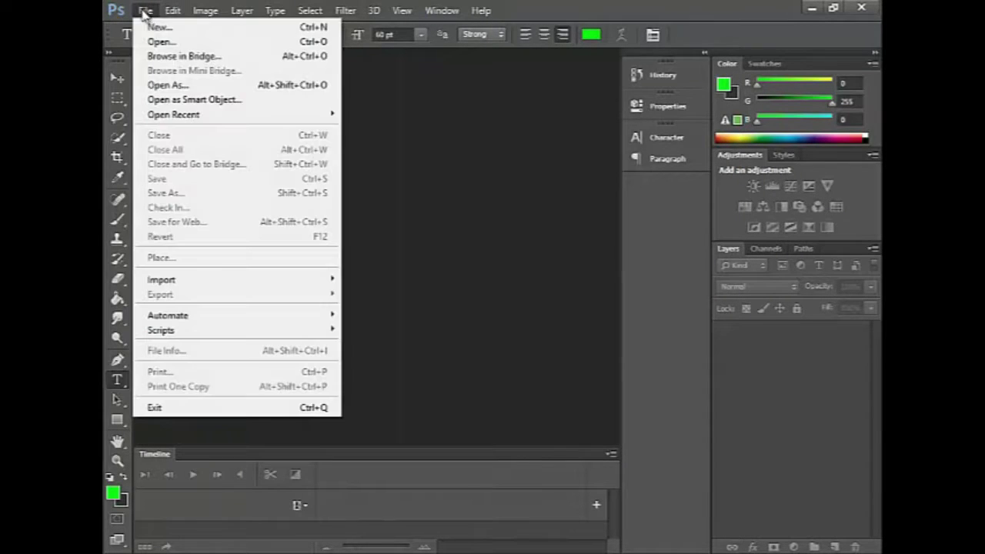
Step: Create a blank 1080×720 document and open the kisspng laptop-windows-10 monitor image
click(152, 25)
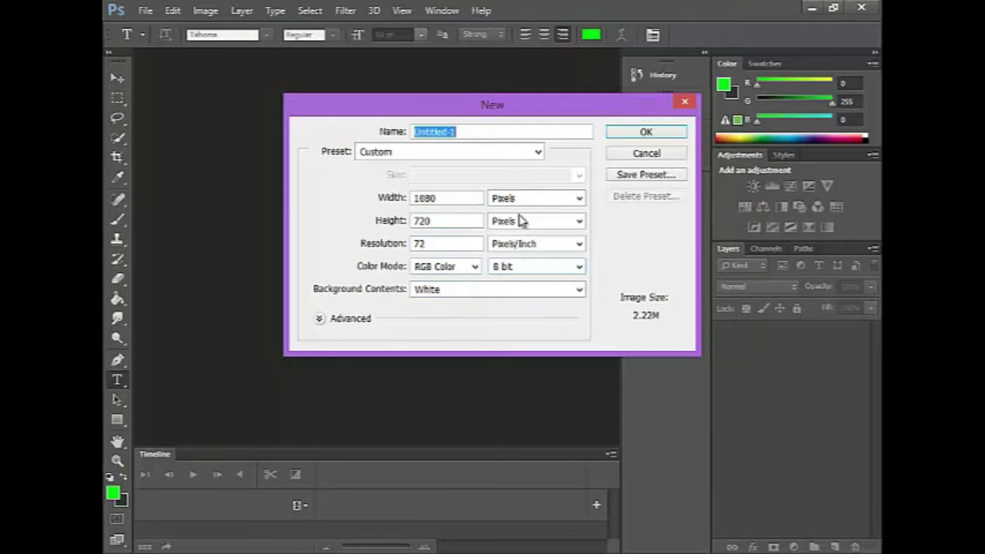
click(646, 131)
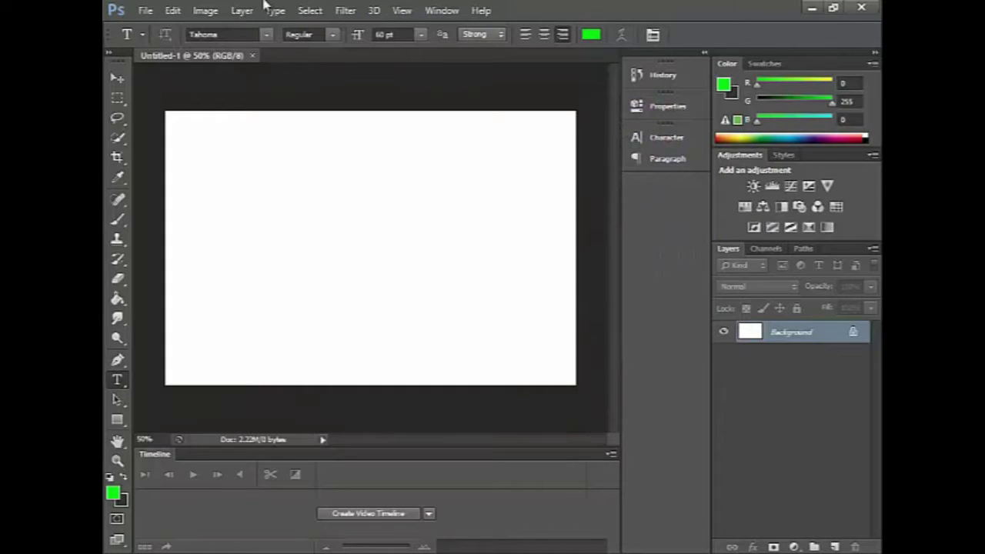
click(146, 11)
click(165, 40)
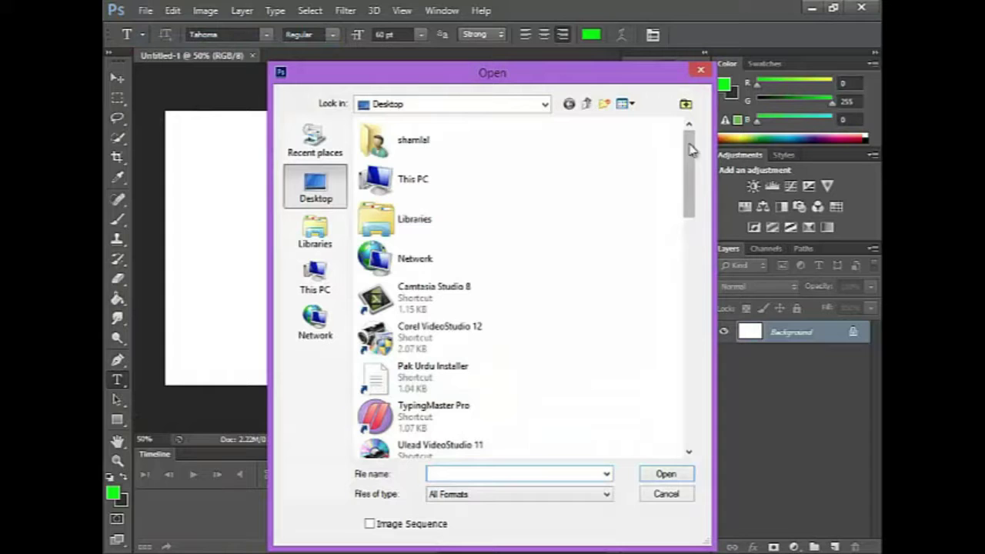
drag(695, 169, 715, 326)
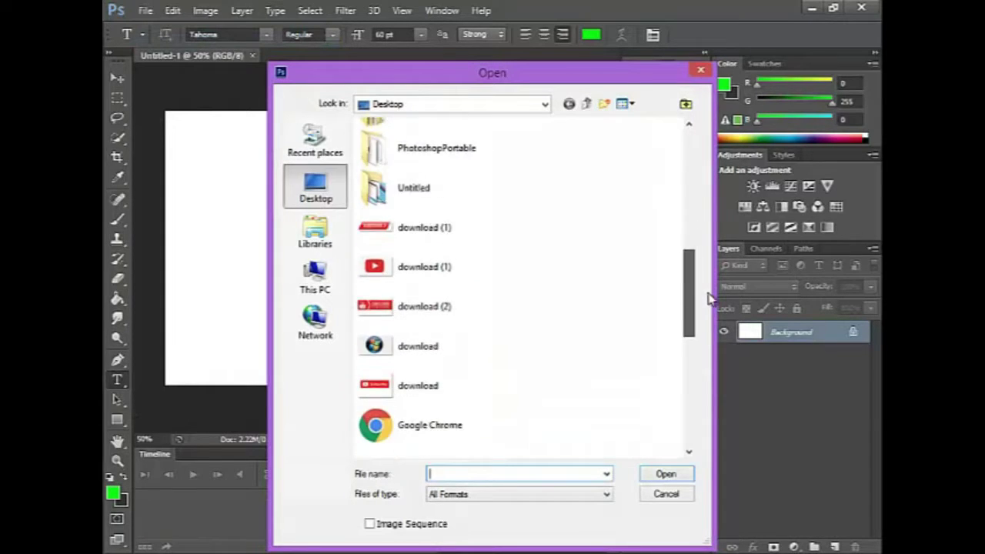
drag(695, 325, 695, 418)
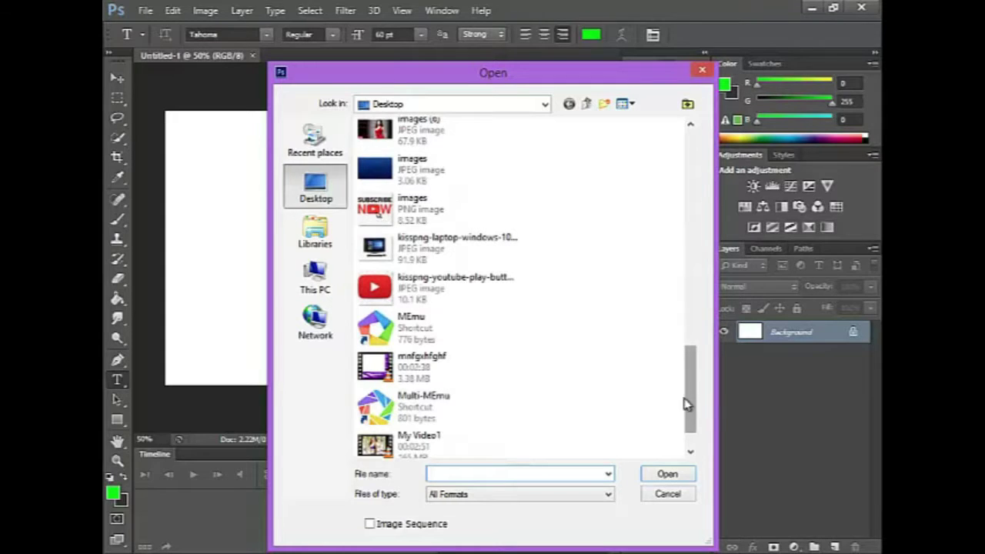
double_click(454, 246)
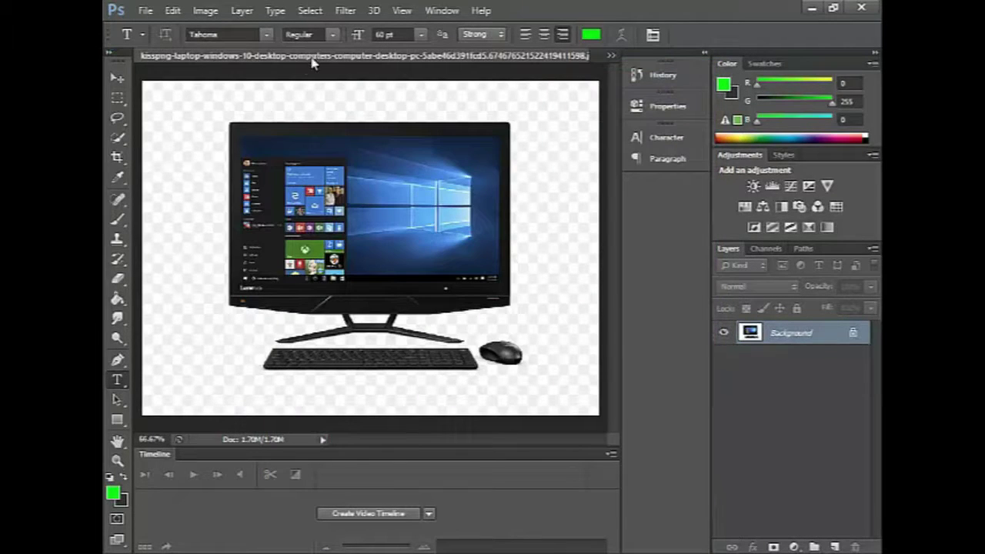
Step: Quick-select the monitor and drag it into Untitled-1 near the upper right as Layer 1
click(118, 138)
mouse_move(254, 131)
mouse_down()
mouse_move(412, 144)
mouse_move(450, 172)
mouse_move(462, 272)
mouse_move(437, 304)
mouse_move(410, 304)
mouse_up()
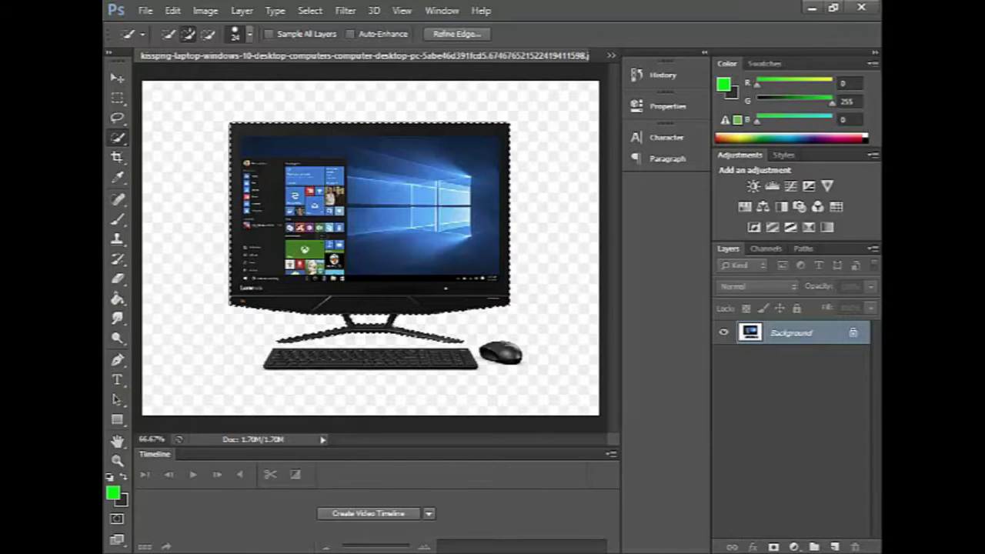
click(117, 78)
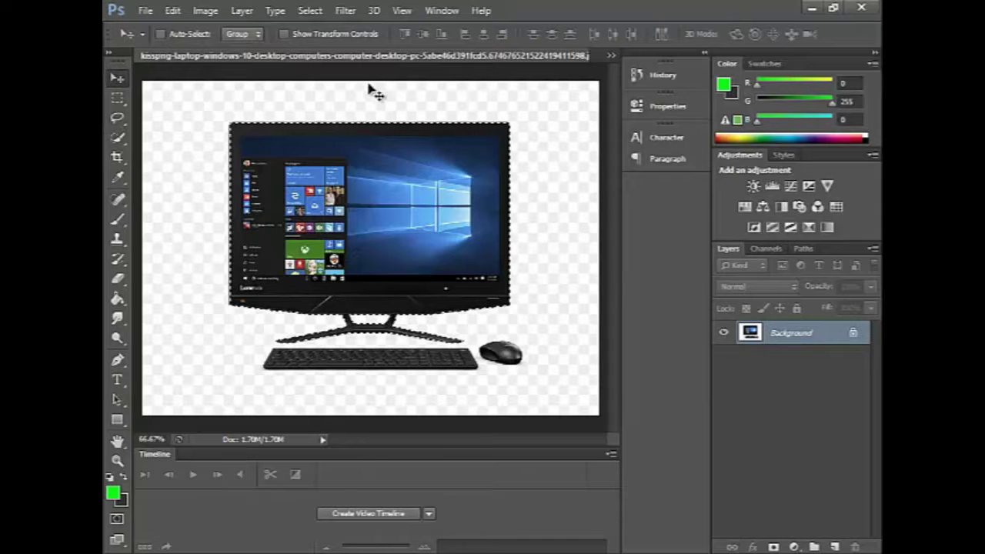
mouse_move(336, 57)
mouse_down()
mouse_move(393, 315)
mouse_move(352, 154)
mouse_up()
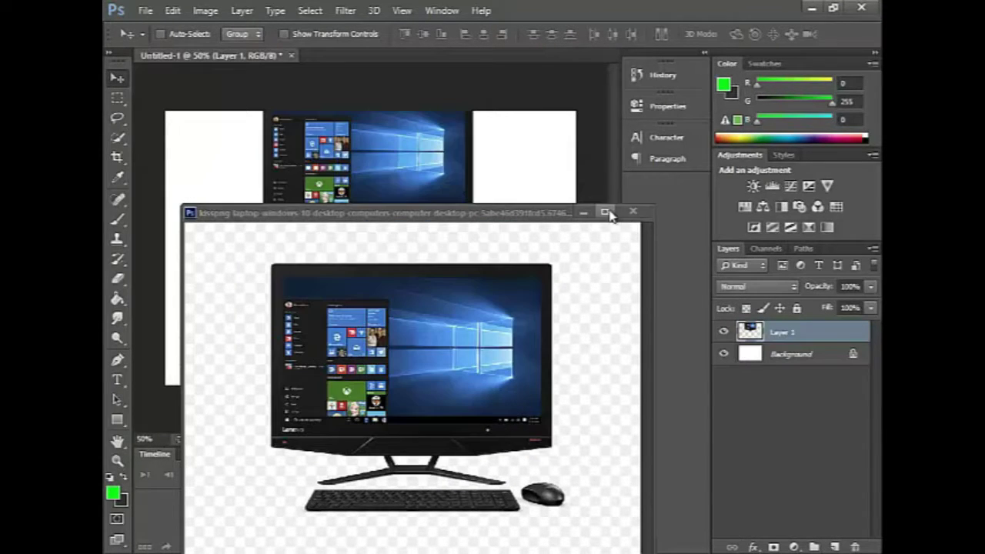
click(585, 213)
mouse_move(363, 187)
mouse_down()
mouse_move(445, 248)
mouse_move(459, 236)
mouse_up()
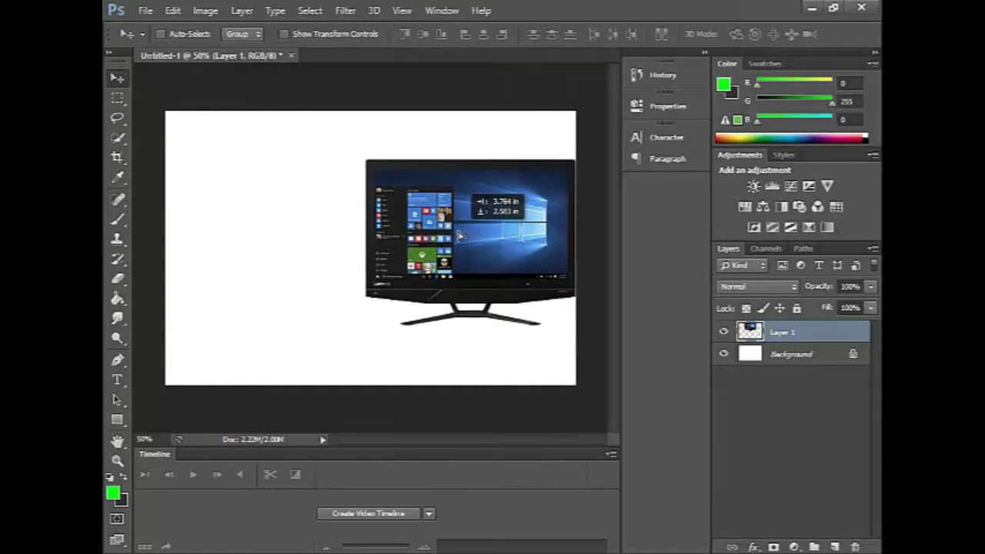
mouse_move(459, 235)
mouse_down()
mouse_move(457, 192)
mouse_move(457, 208)
mouse_up()
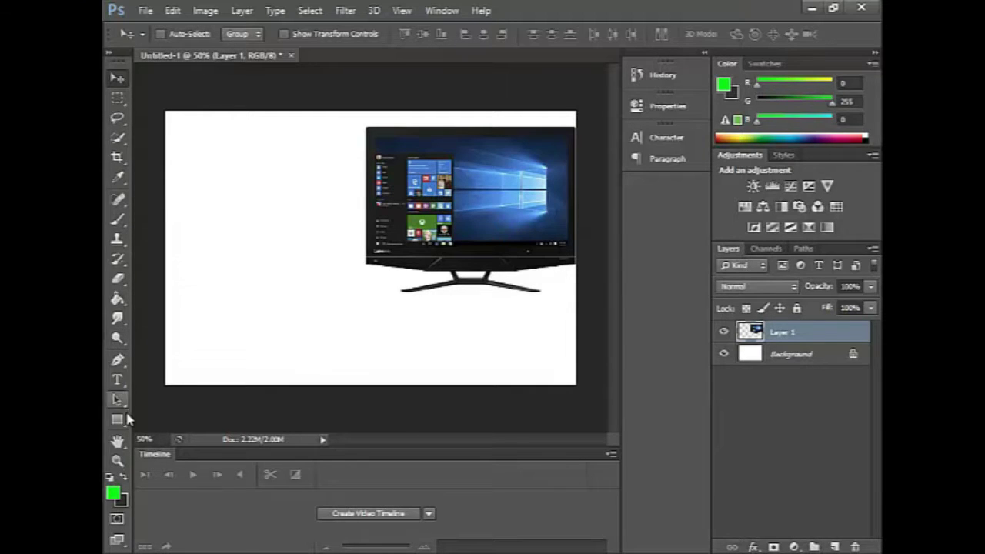
Step: Set the type colour to red ff0033 and start a text layer left of the monitor
click(117, 379)
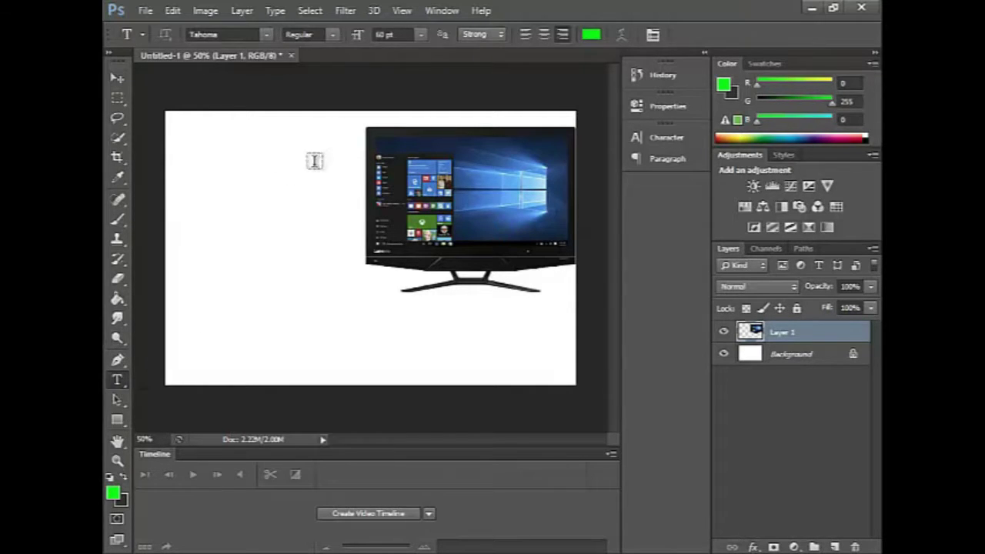
click(590, 36)
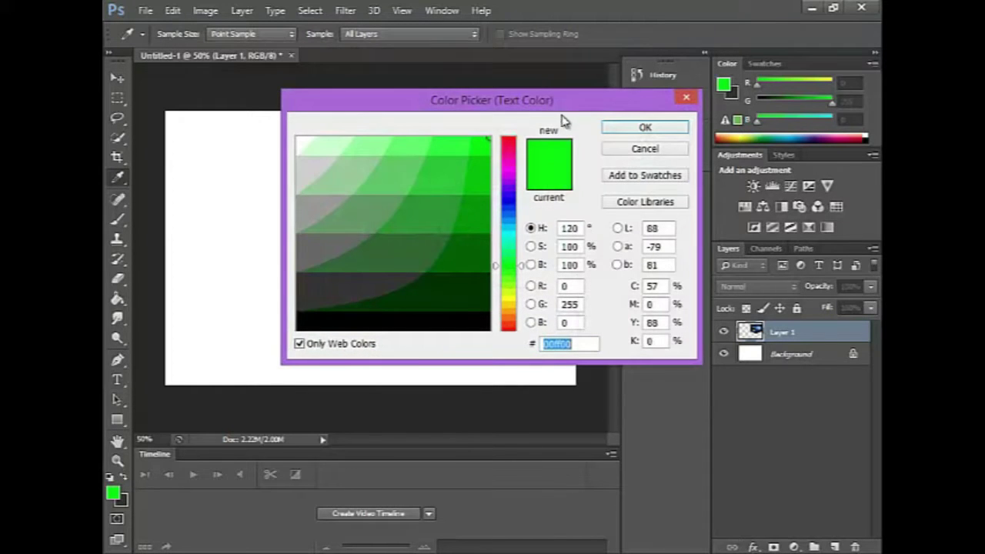
click(505, 146)
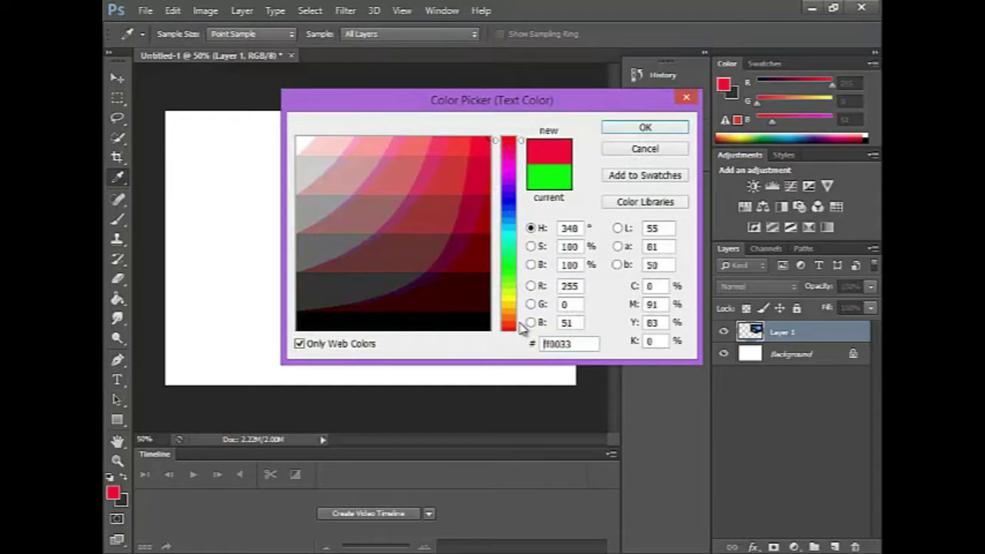
click(481, 149)
click(625, 128)
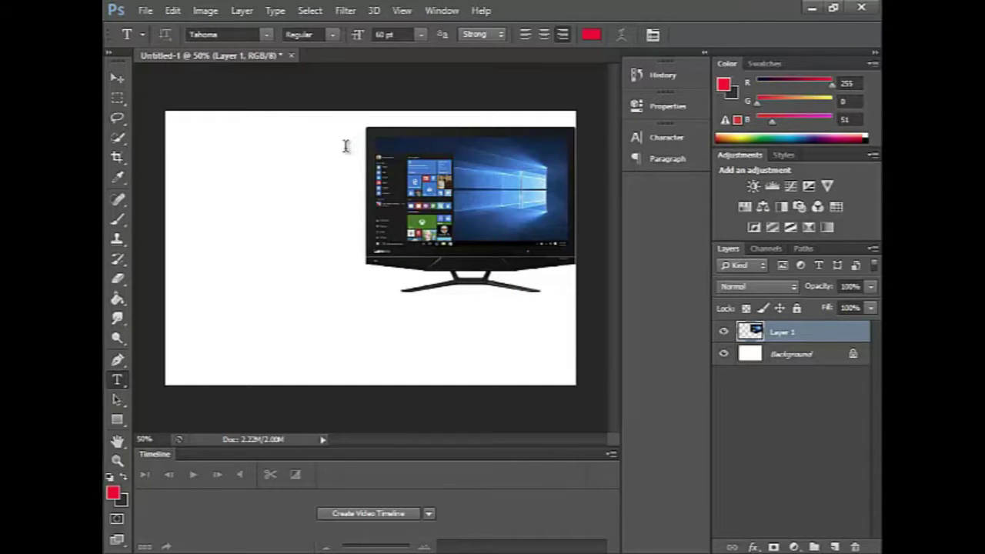
click(346, 146)
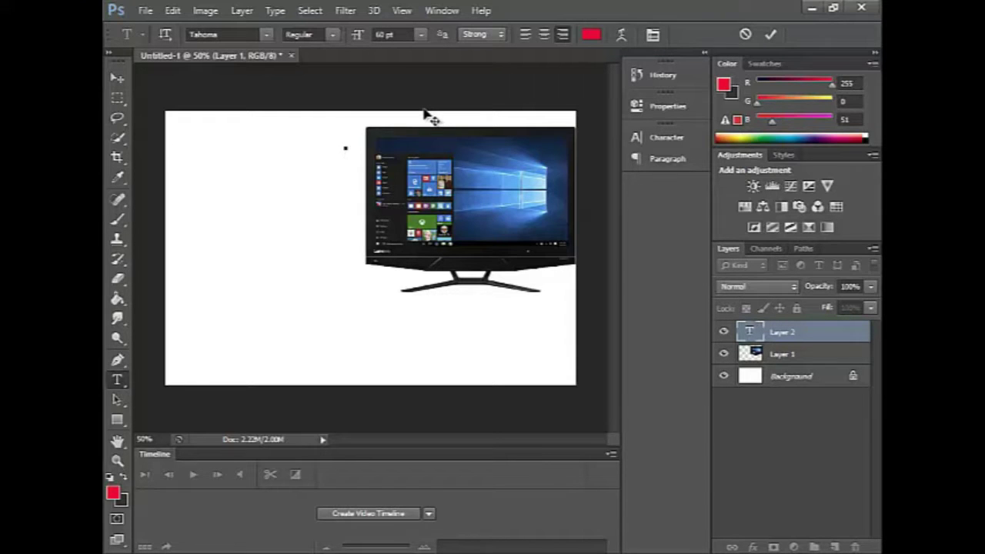
Step: Type the three-line heading 'how to create a best thumnail for youtube' and resize its text box
text(hwo)
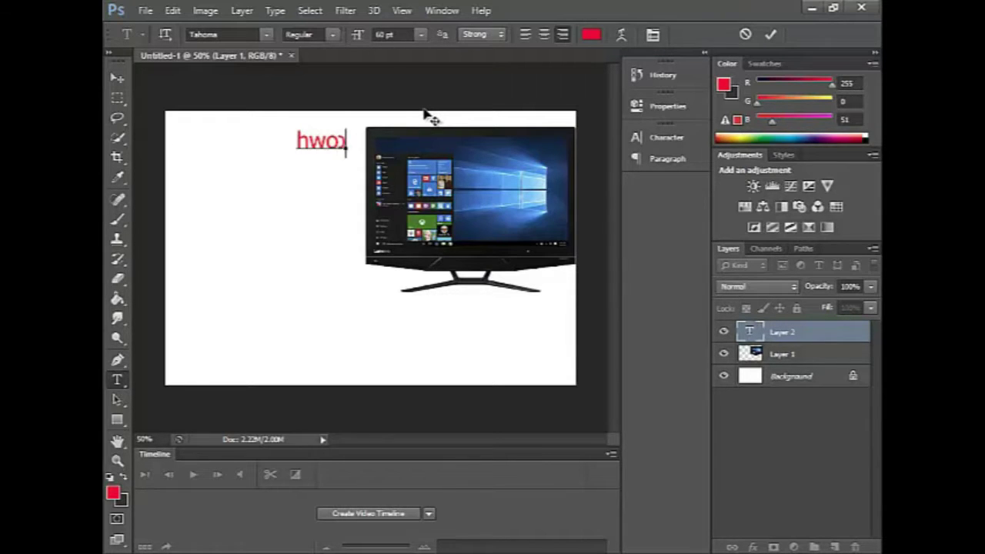
key(BackSpace)
key(BackSpace)
key(BackSpace)
text(ow )
text(to create )
text(a )
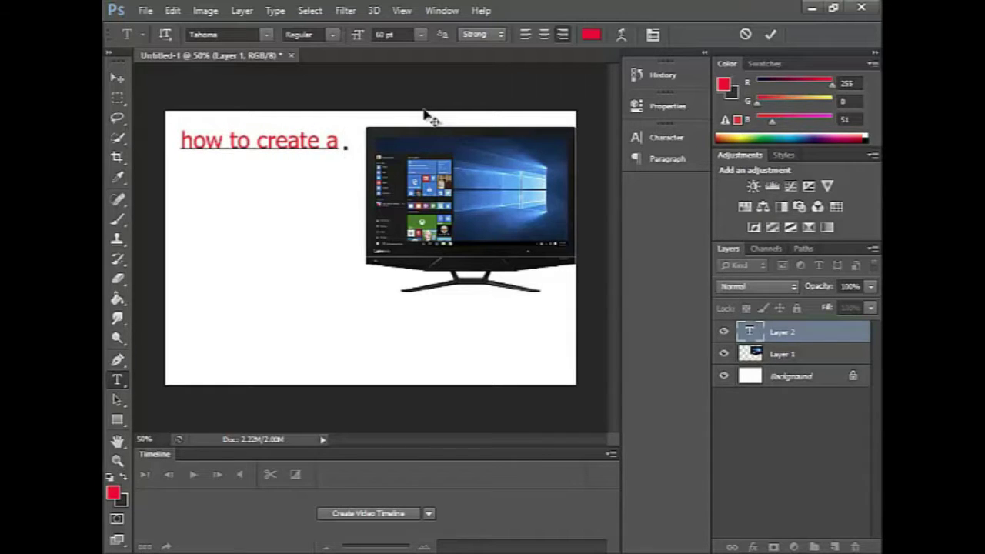
text(best)
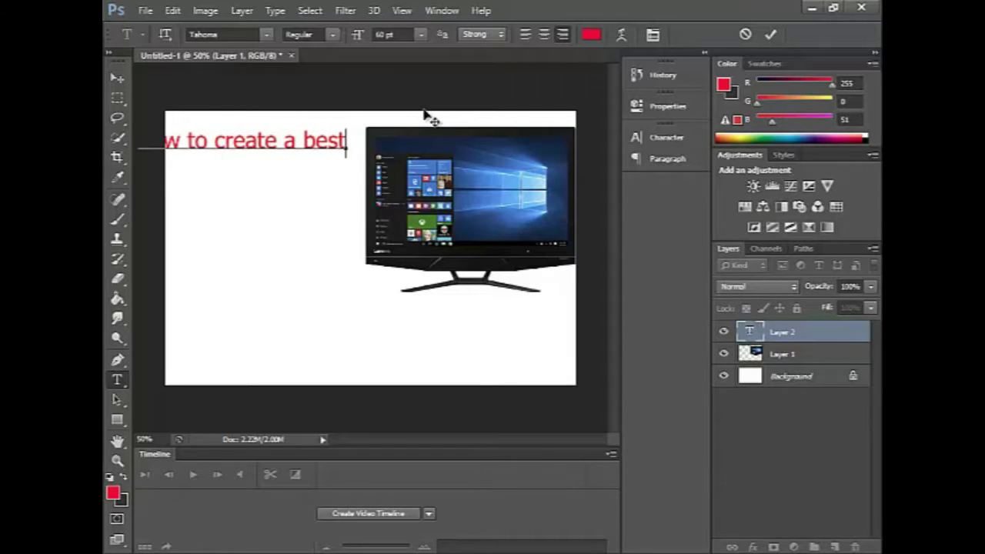
key(BackSpace)
key(BackSpace)
key(BackSpace)
key(BackSpace)
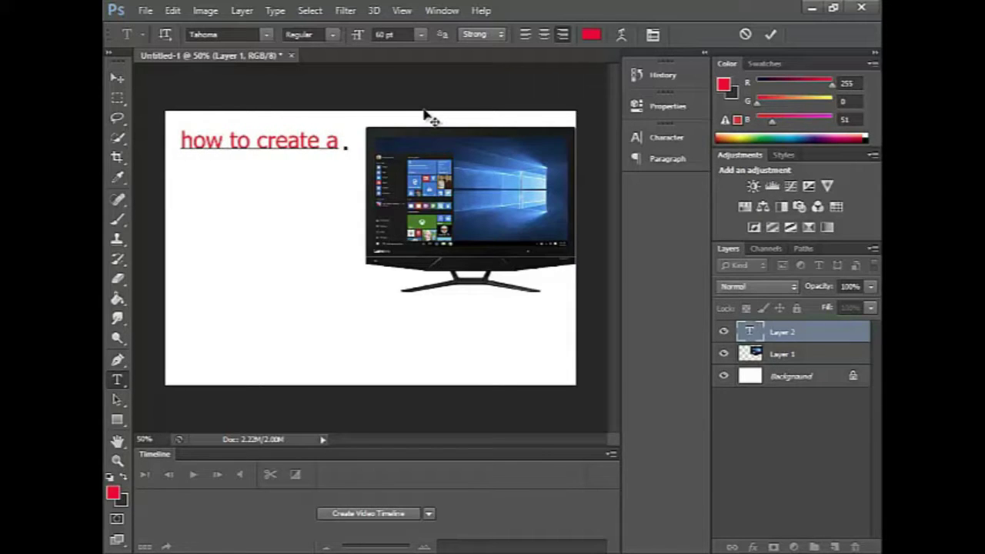
text(best thumnail f)
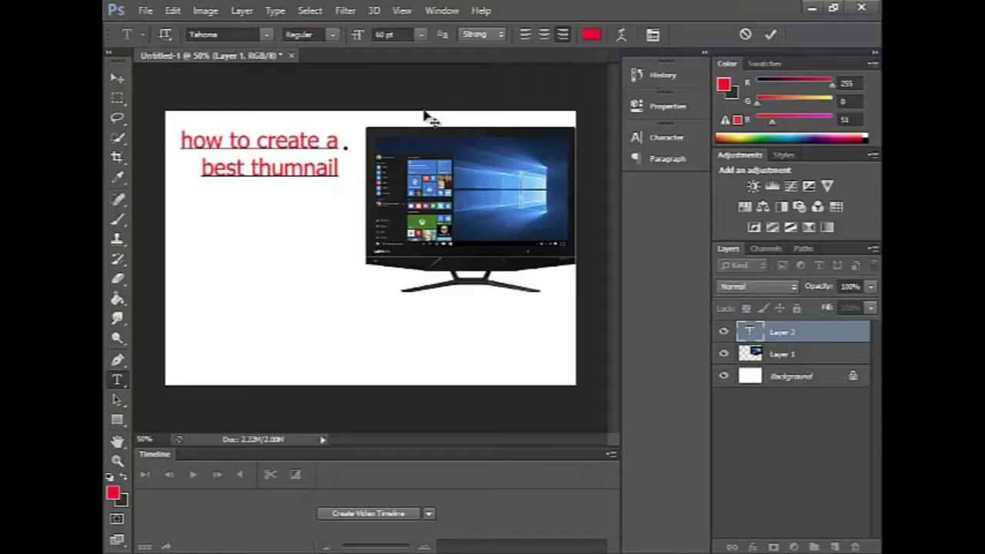
text(or y)
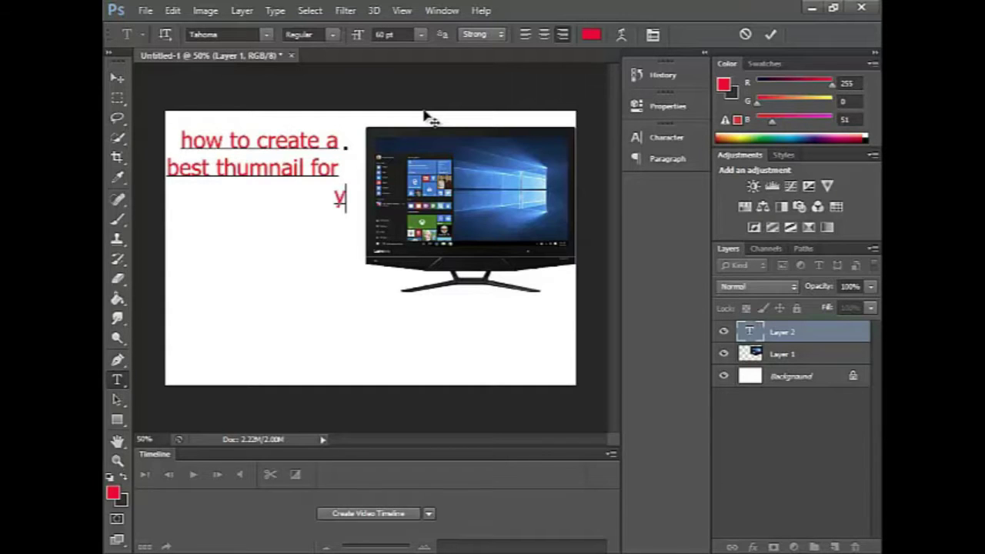
text(outube)
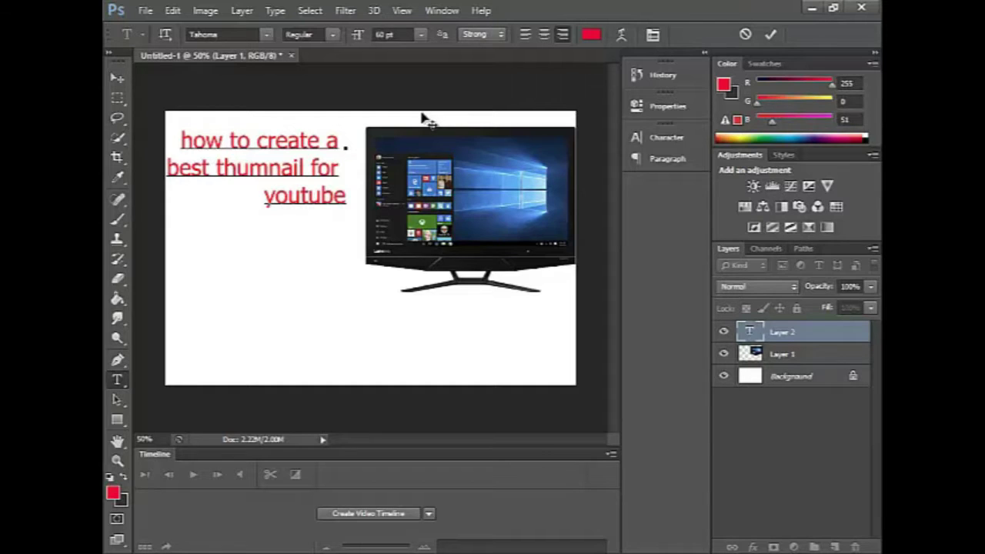
drag(349, 149, 355, 143)
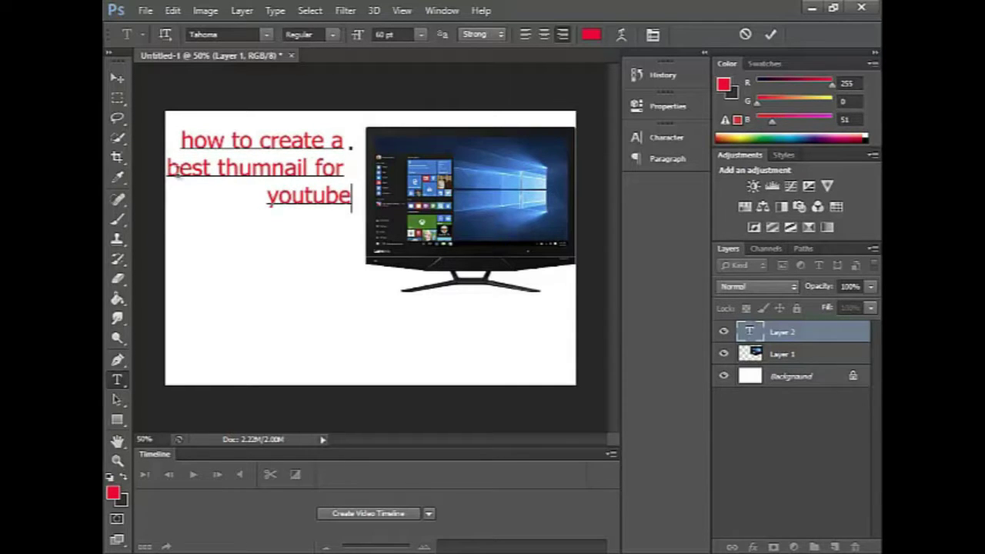
drag(168, 172, 213, 170)
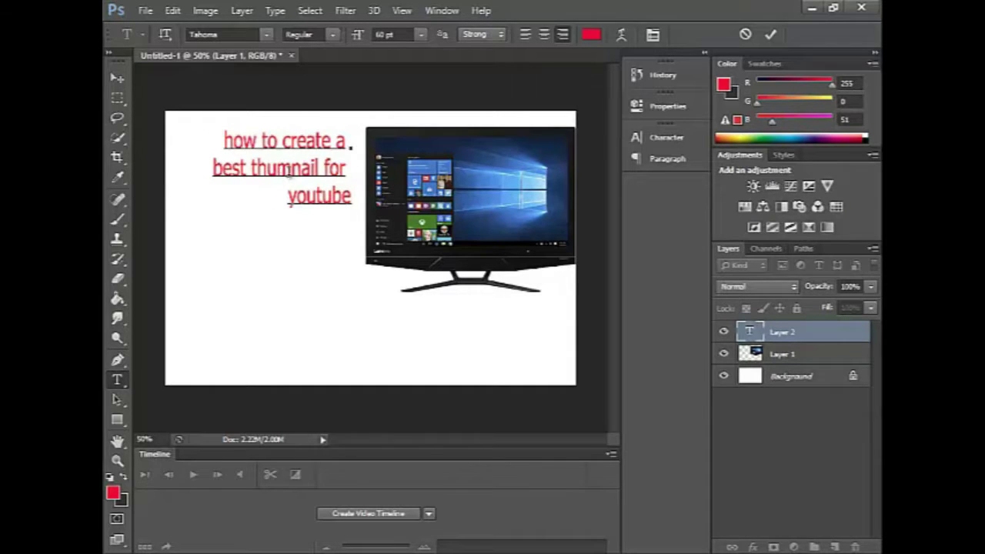
Step: Widen the heading box and recolour all the heading text magenta ff00ff
key(ctrl)
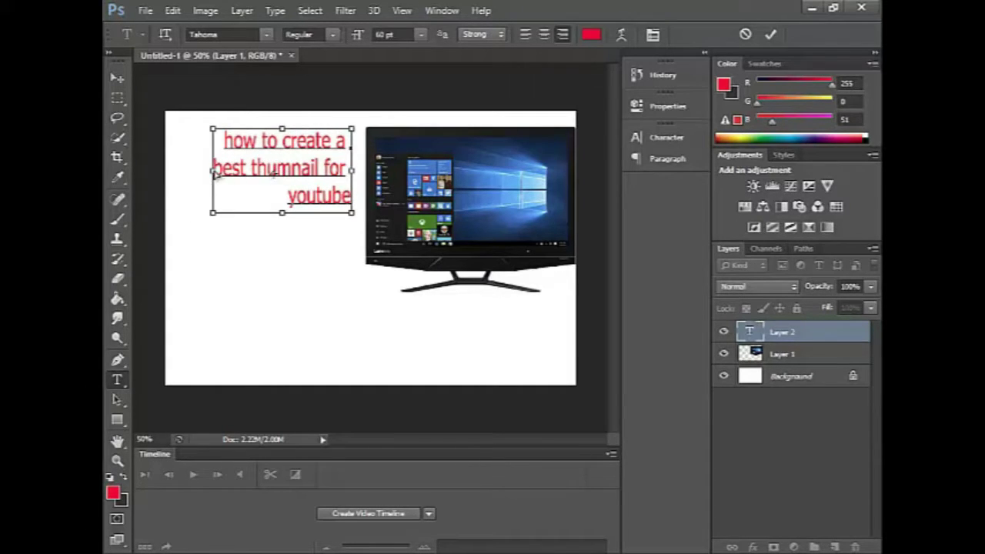
drag(212, 171, 172, 172)
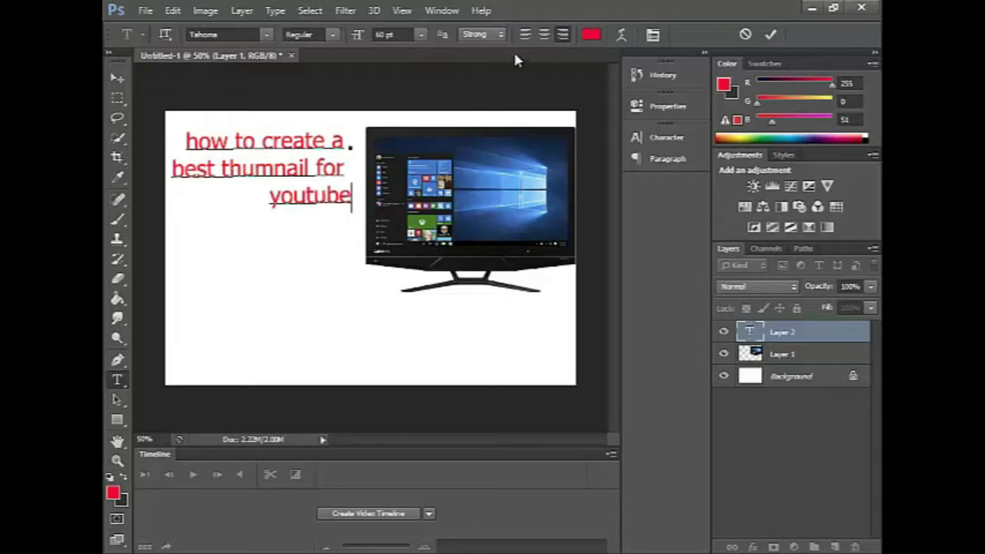
click(591, 33)
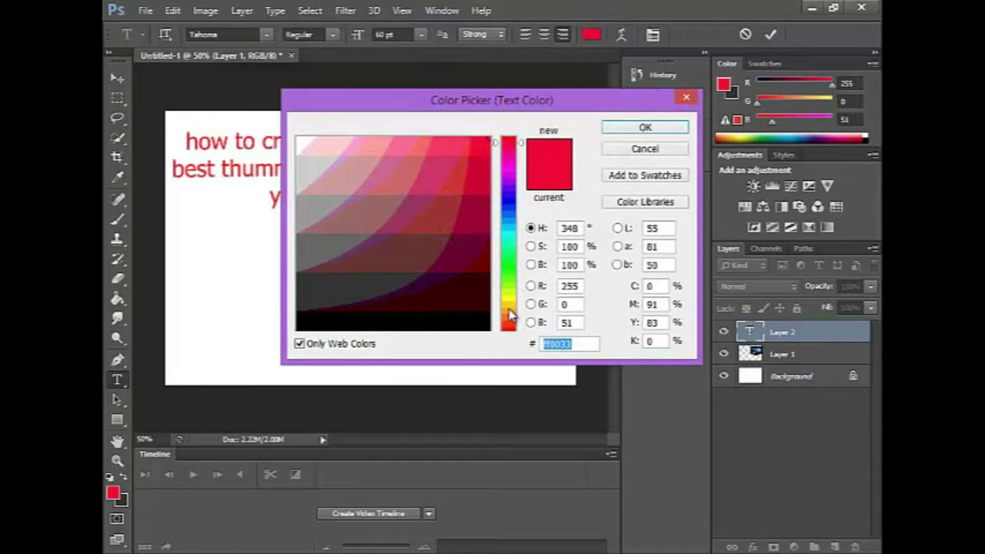
click(508, 164)
click(645, 127)
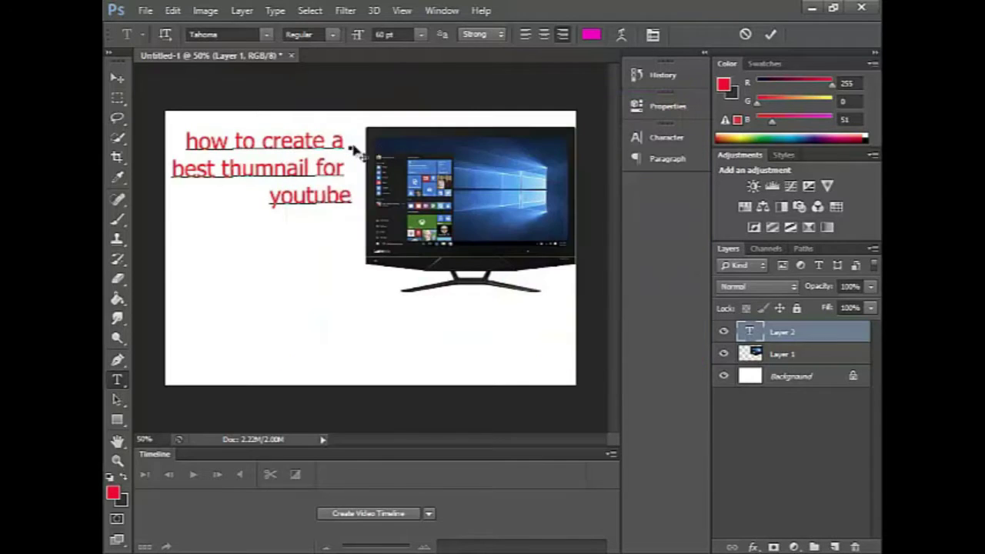
key(ctrl+a)
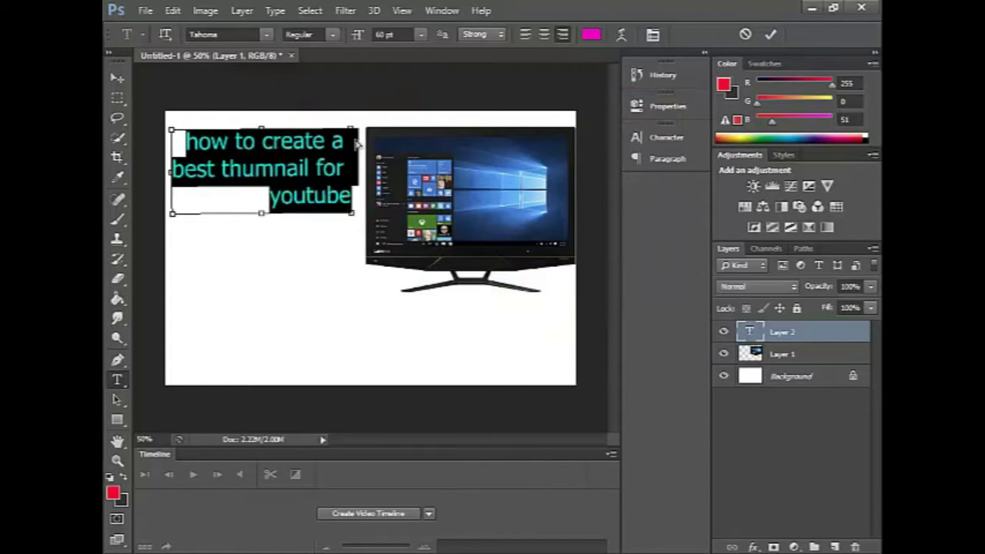
click(593, 35)
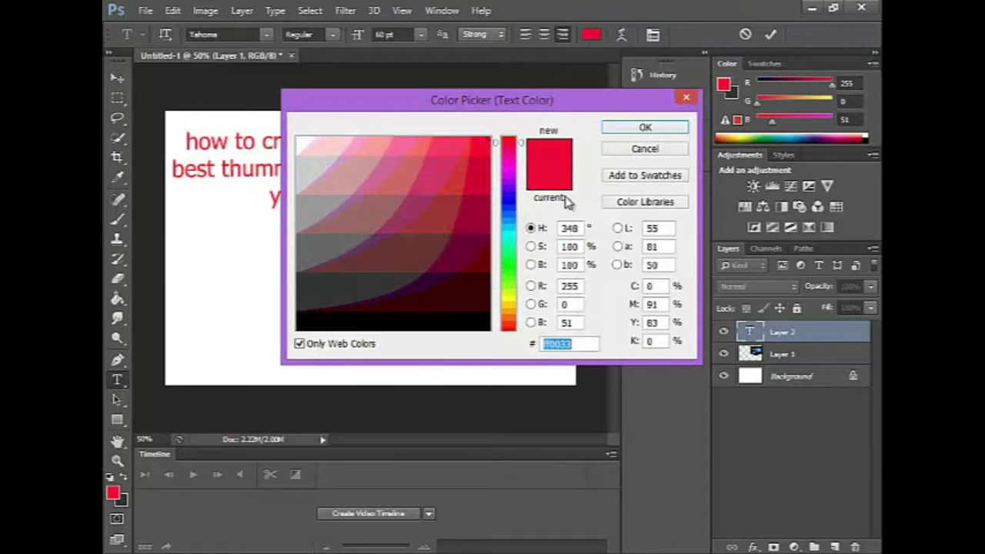
click(506, 170)
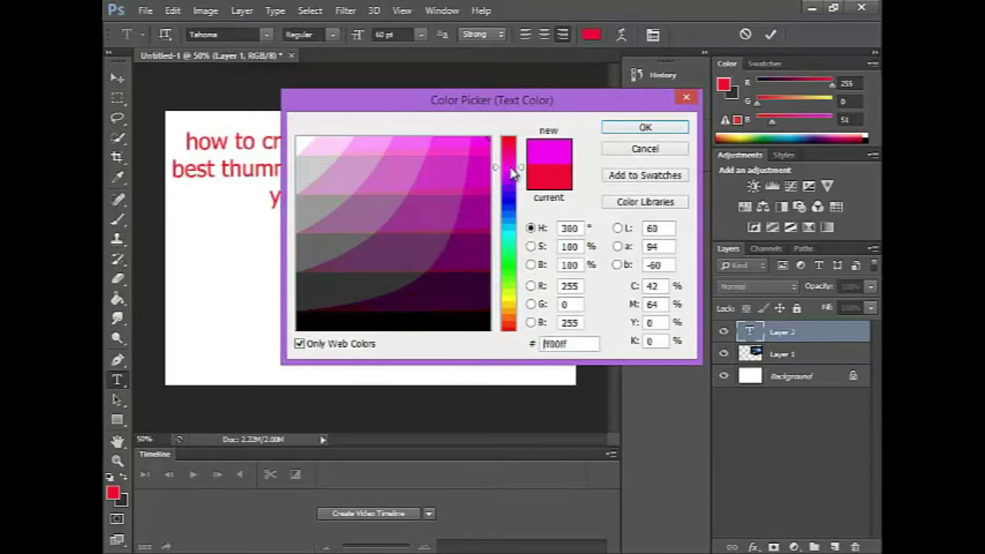
click(635, 128)
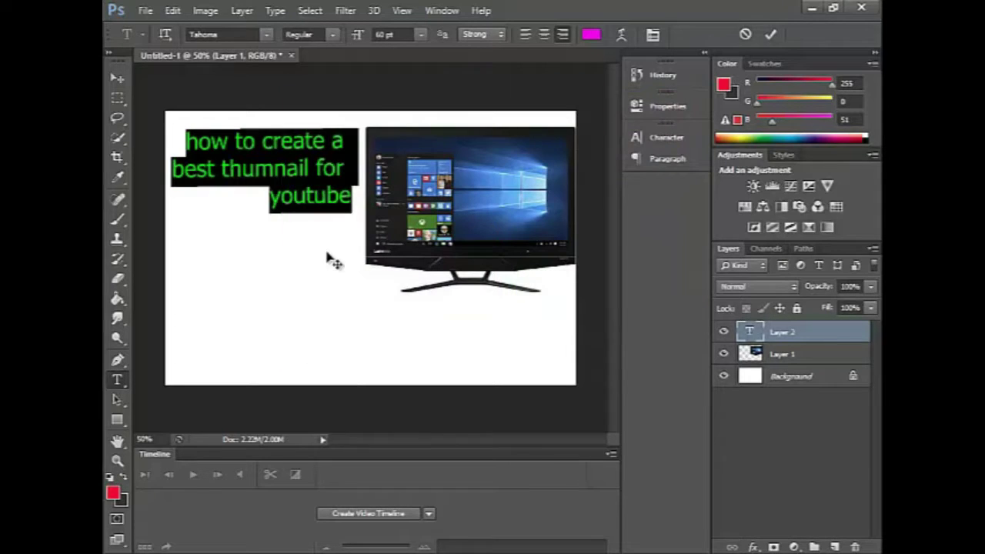
Step: Reposition the heading at the top-left, just beside the monitor
mouse_move(258, 238)
mouse_down()
mouse_move(248, 233)
mouse_move(282, 233)
mouse_up()
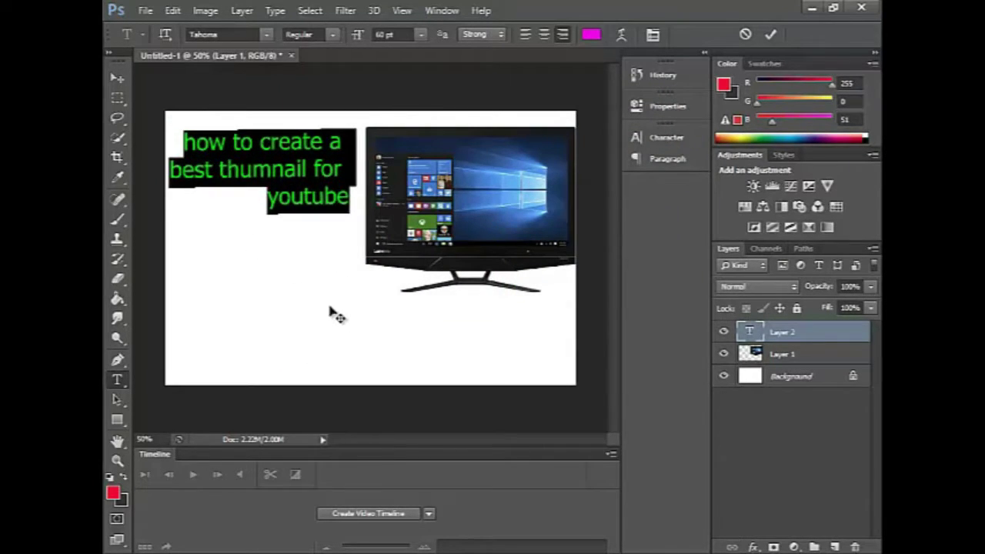
drag(330, 312, 348, 313)
drag(454, 333, 436, 331)
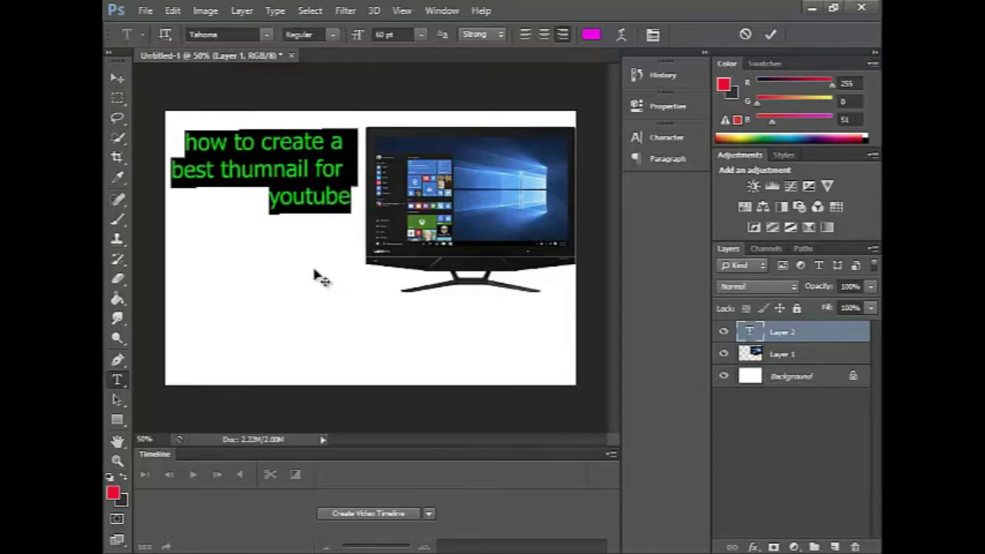
click(264, 158)
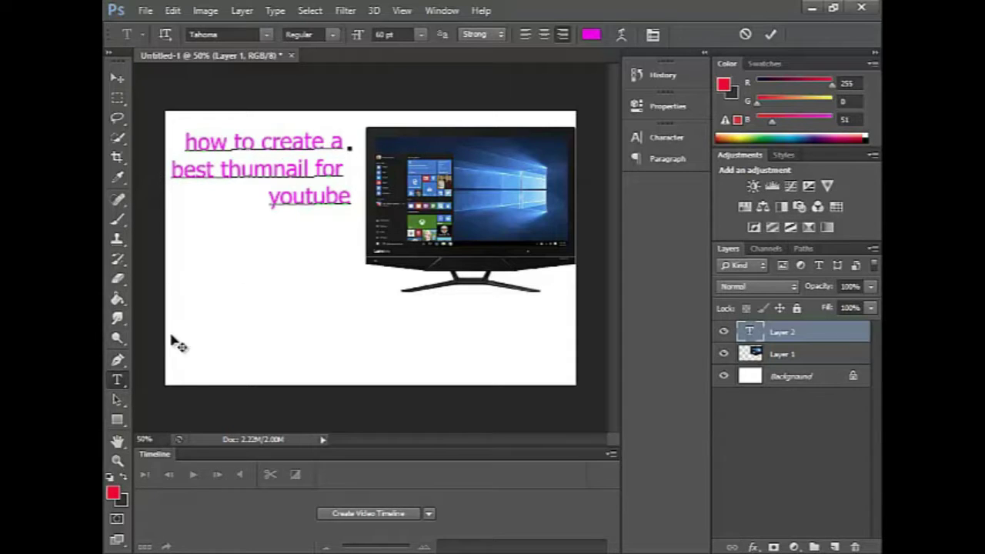
Step: Set the foreground colour to bright green 00ff00
click(113, 493)
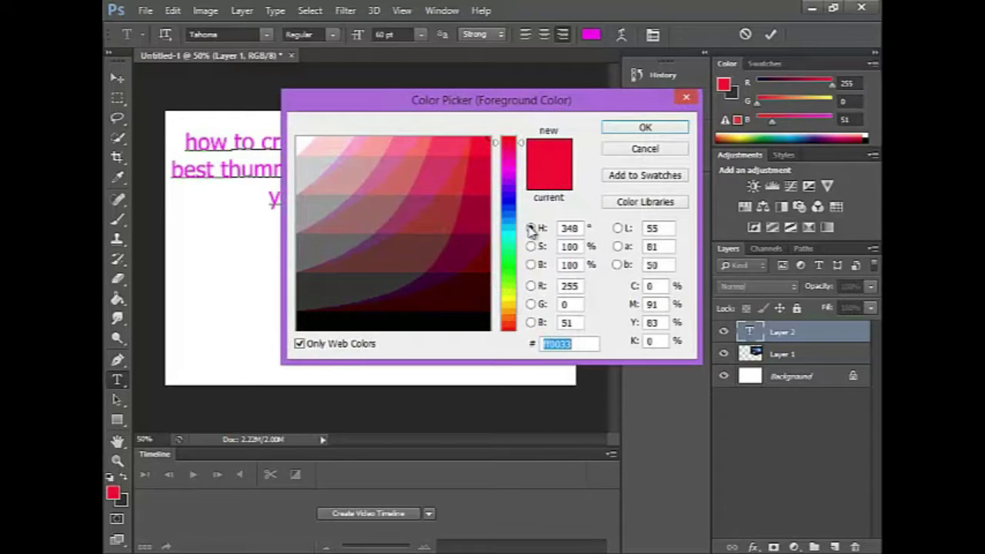
mouse_move(522, 146)
mouse_down()
mouse_move(521, 284)
mouse_move(520, 271)
mouse_up()
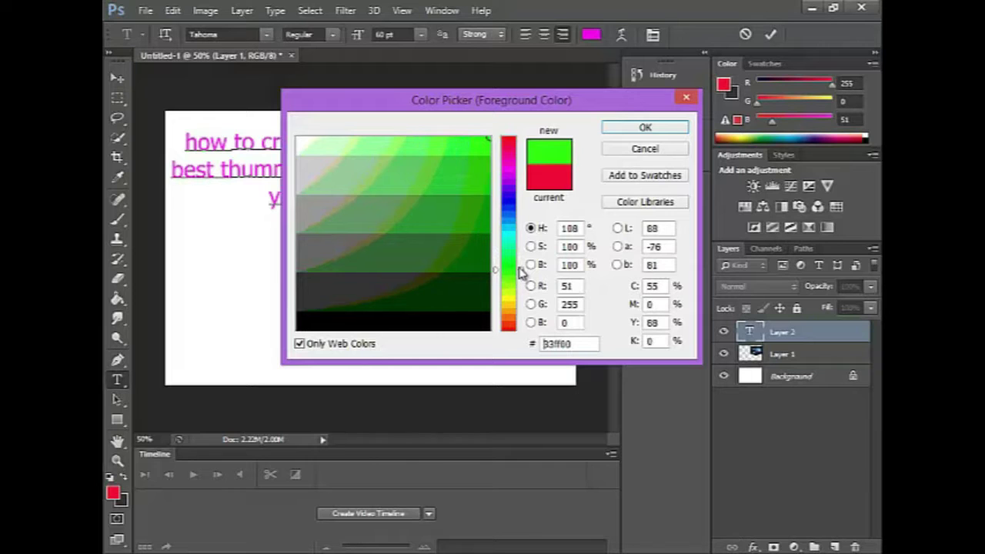
click(645, 127)
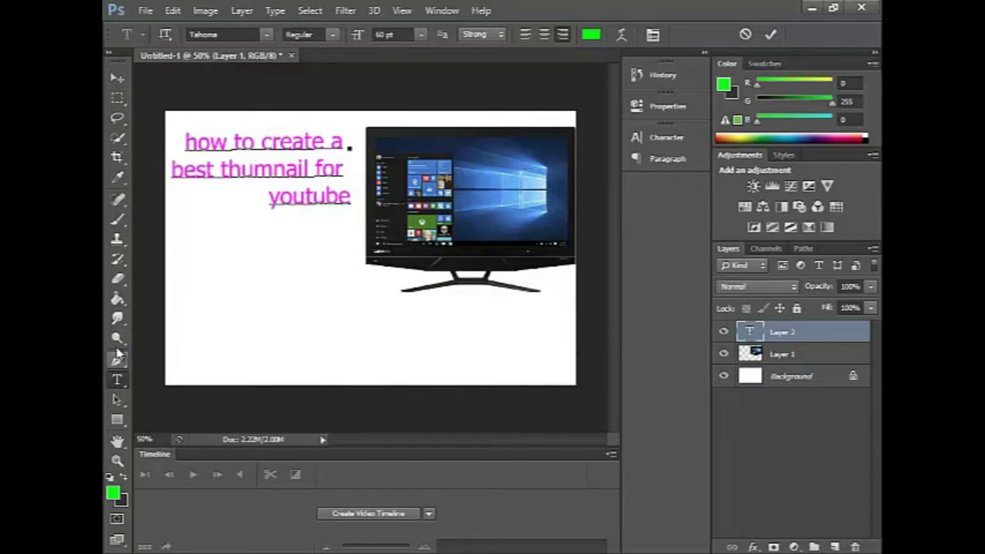
click(117, 298)
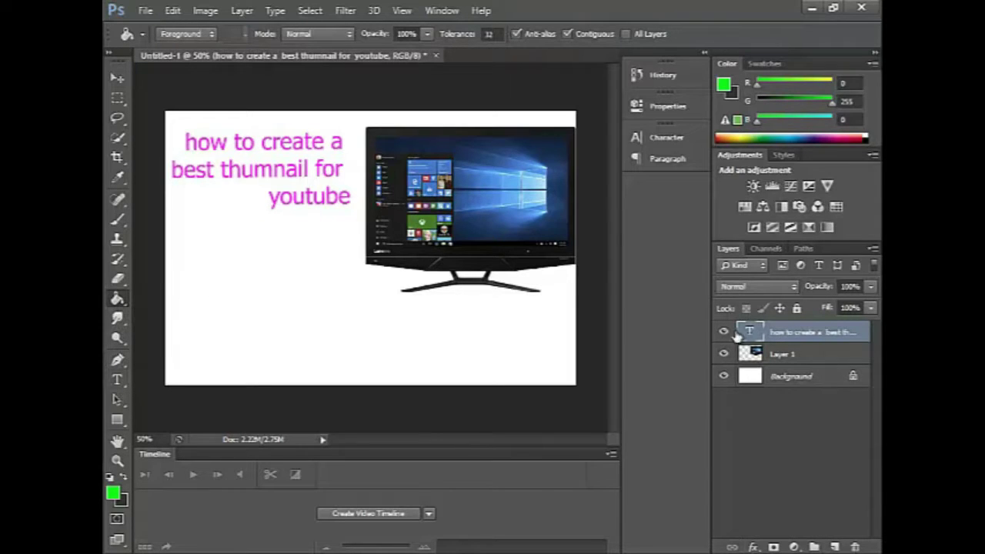
Step: Fill the Background layer bright green with the Paint Bucket
click(771, 377)
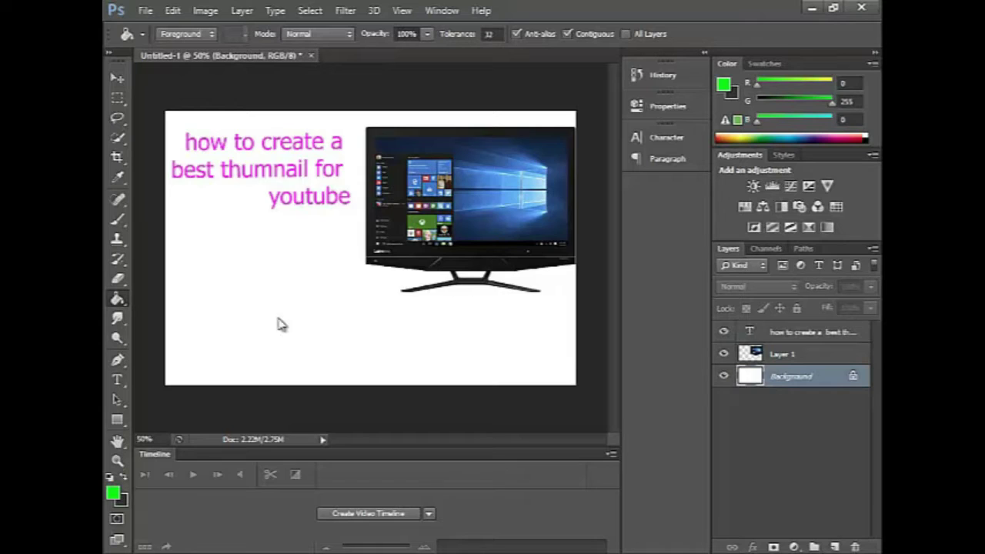
click(281, 325)
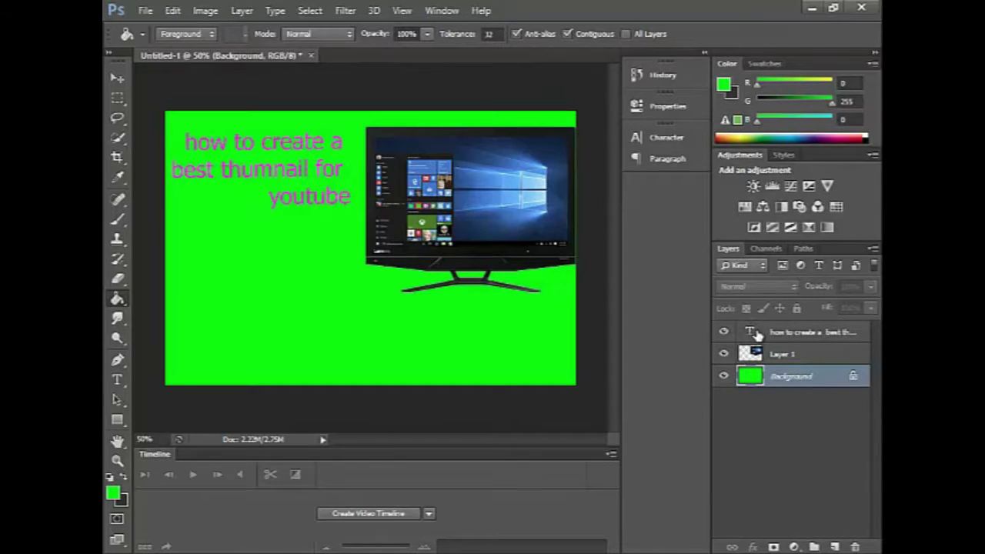
click(757, 333)
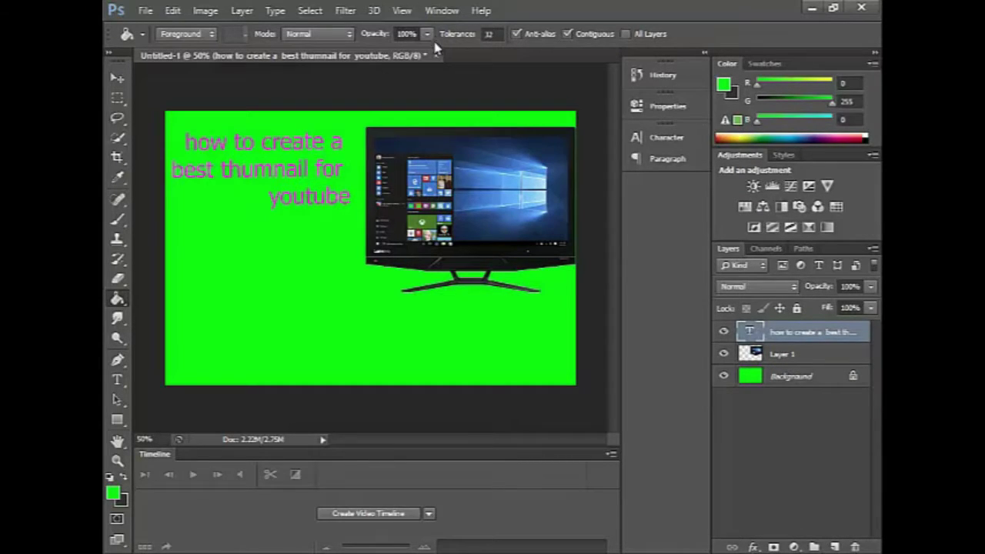
Step: Try Crisp and Smooth anti-aliasing on the heading, settling back on Strong
click(350, 36)
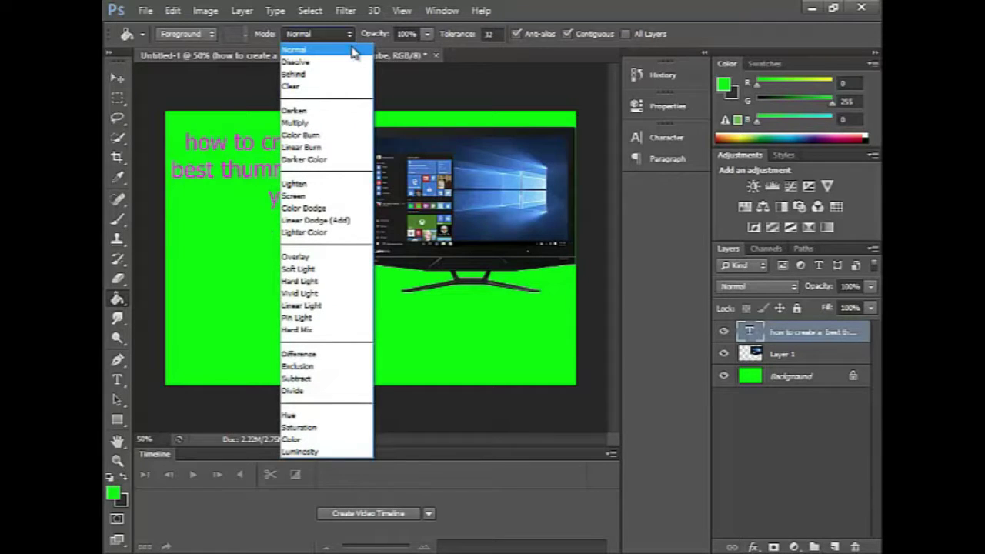
click(271, 157)
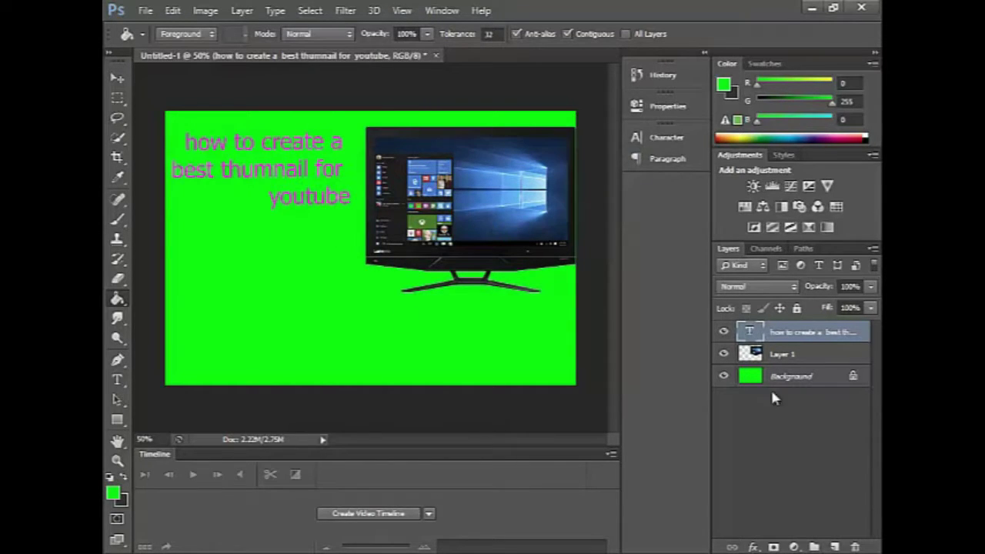
click(116, 380)
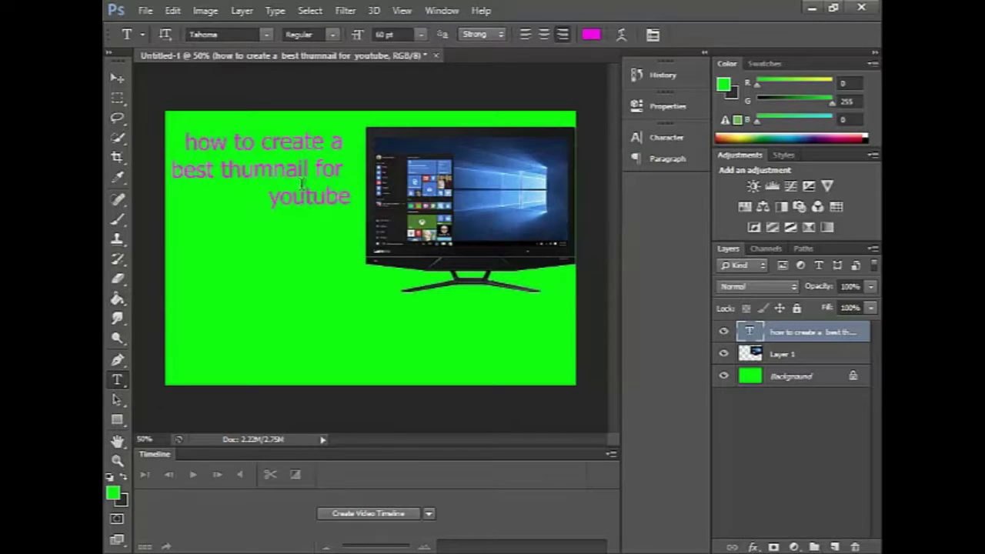
click(483, 34)
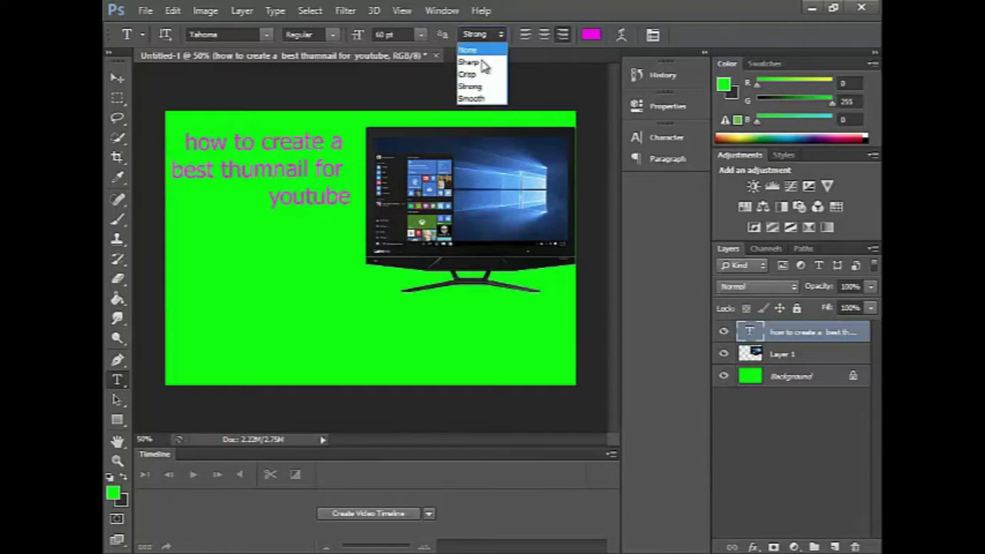
click(476, 71)
click(483, 34)
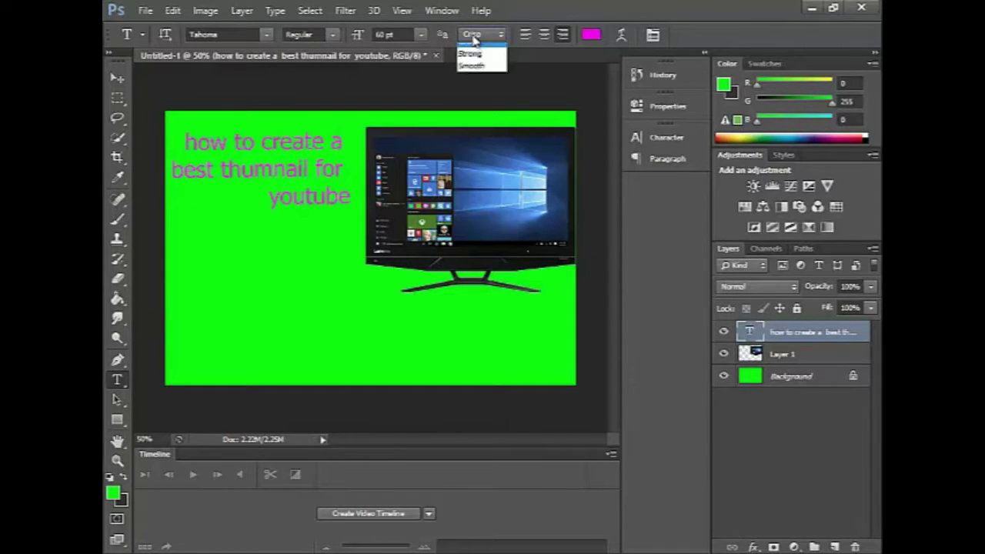
click(477, 87)
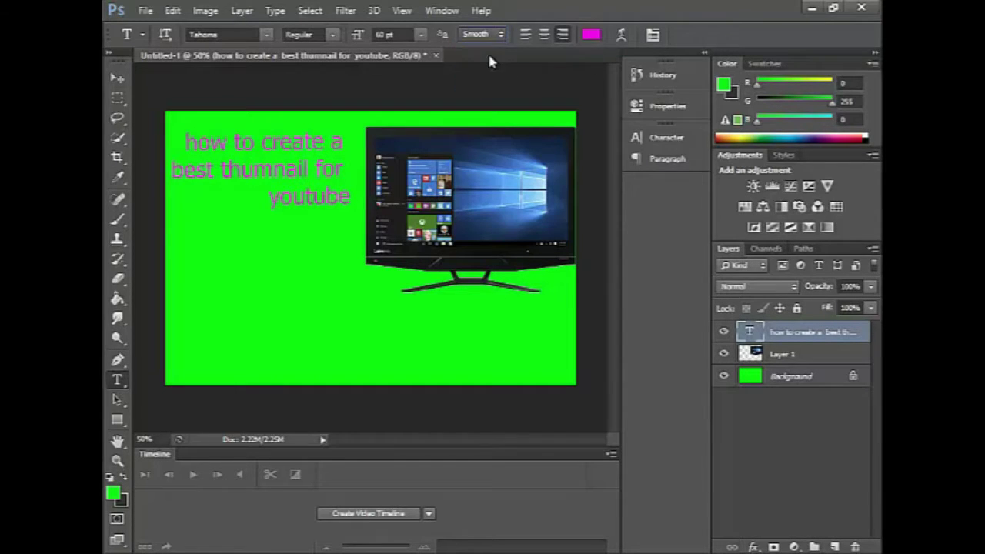
click(482, 34)
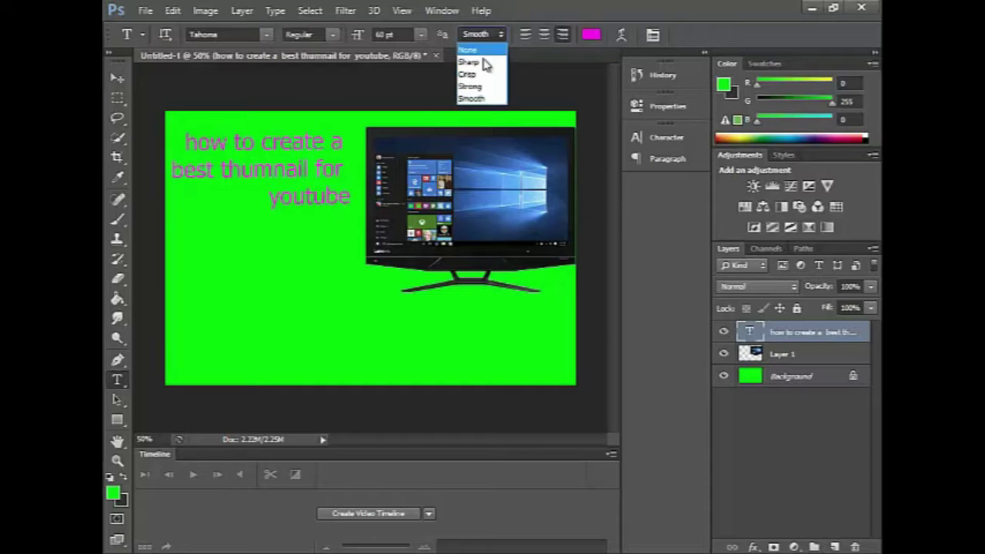
click(492, 87)
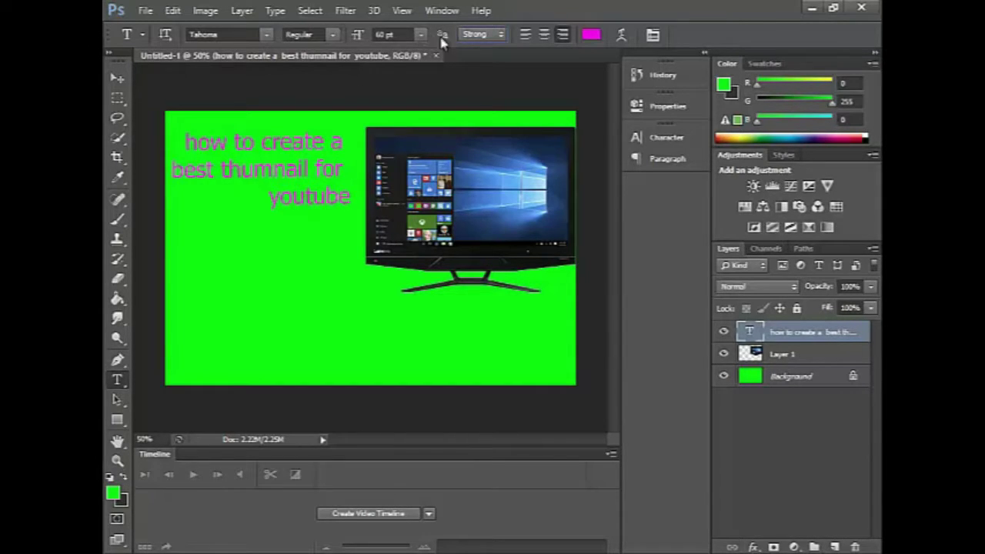
Step: Make the heading Bold and narrow its text box so the three lines fit
click(333, 34)
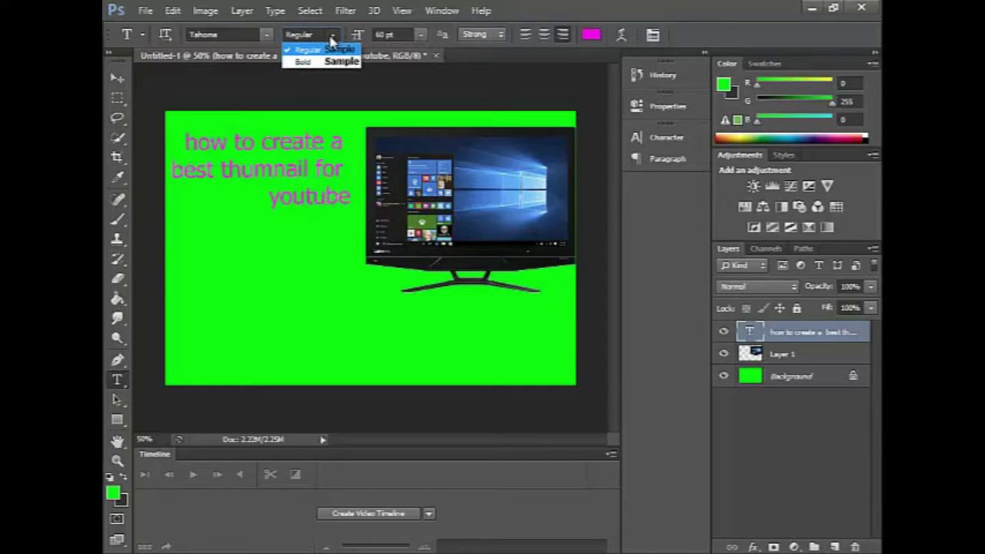
click(334, 63)
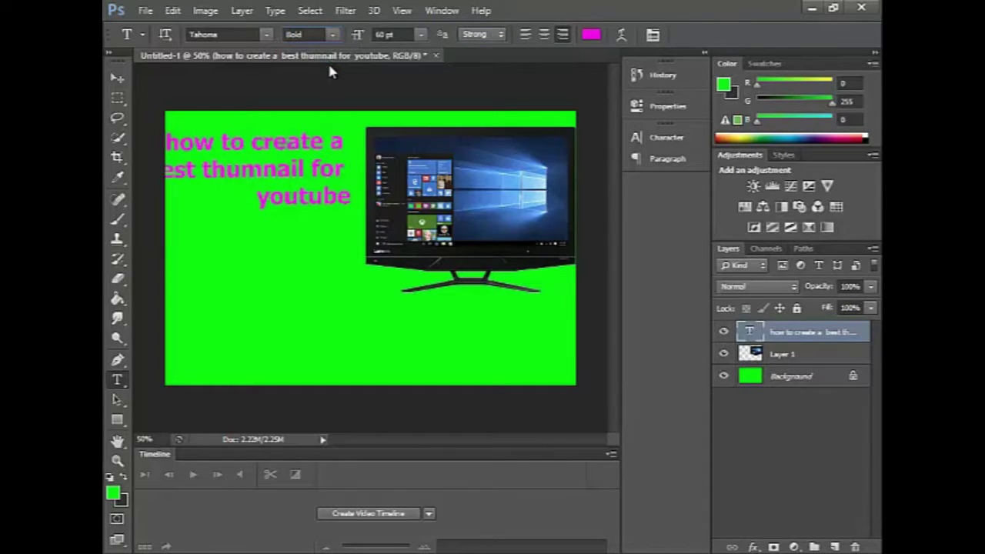
click(253, 166)
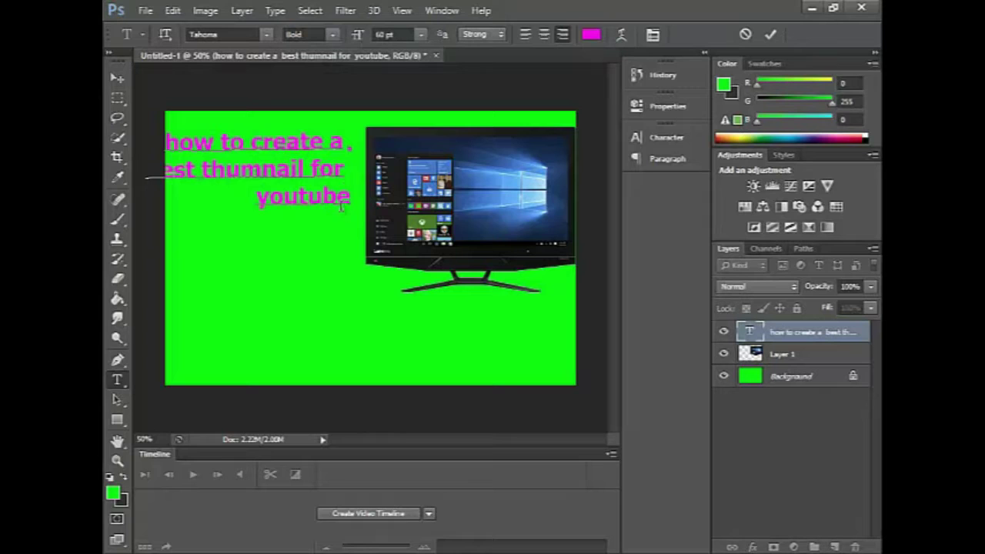
click(277, 176)
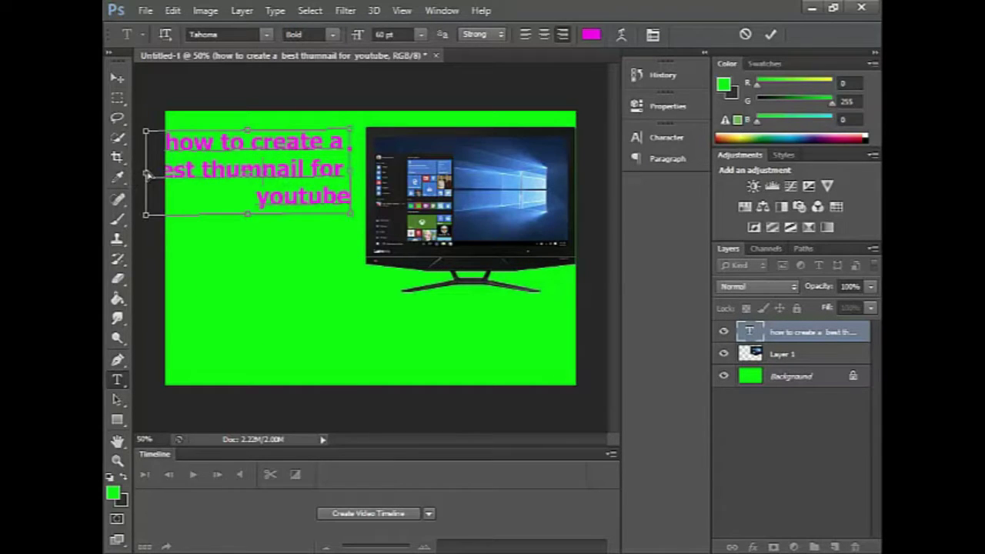
drag(146, 174, 171, 174)
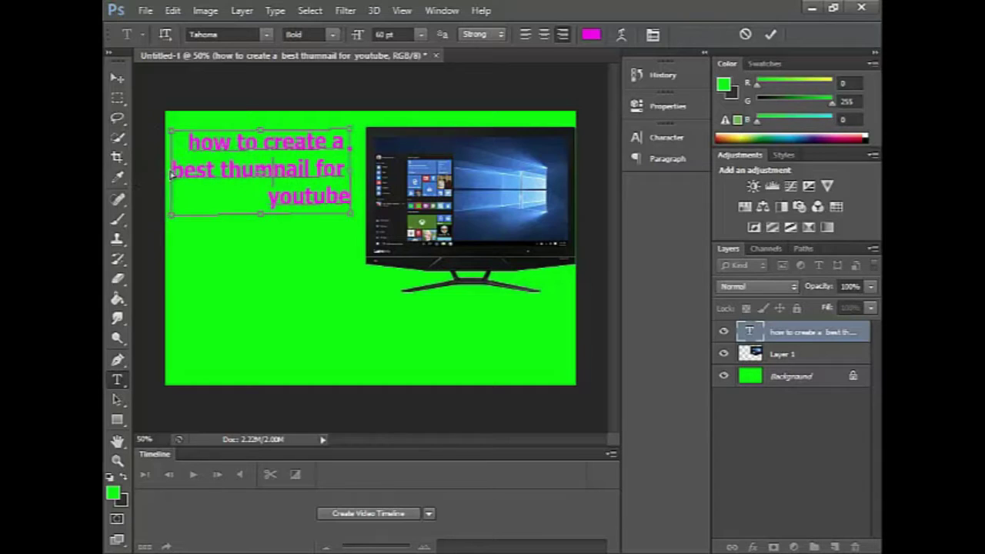
click(173, 173)
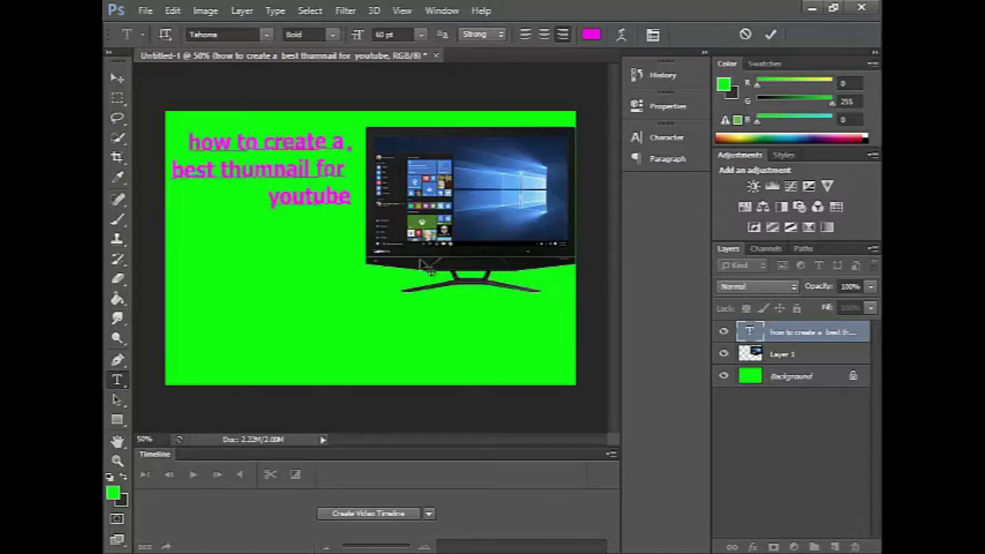
click(144, 11)
click(508, 112)
click(146, 11)
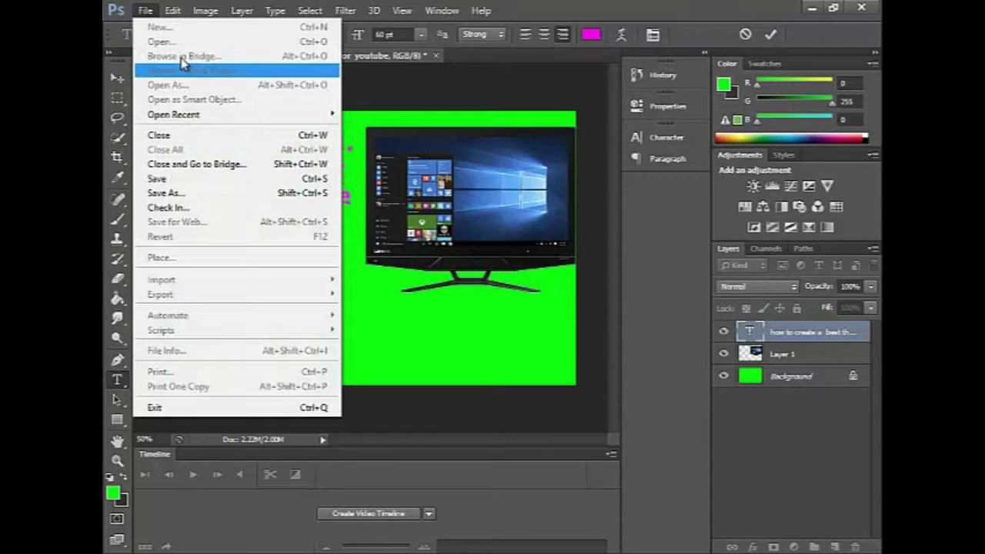
Step: Commit the heading text edit
click(416, 117)
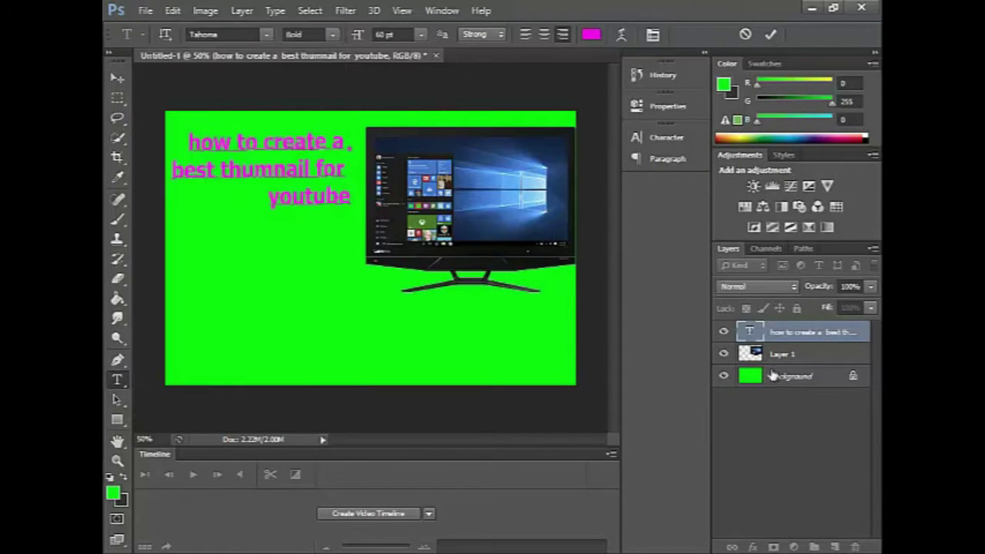
double_click(295, 195)
click(253, 204)
click(117, 77)
Step: Open the kisspng YouTube play-button logo PNG as a new document
click(145, 10)
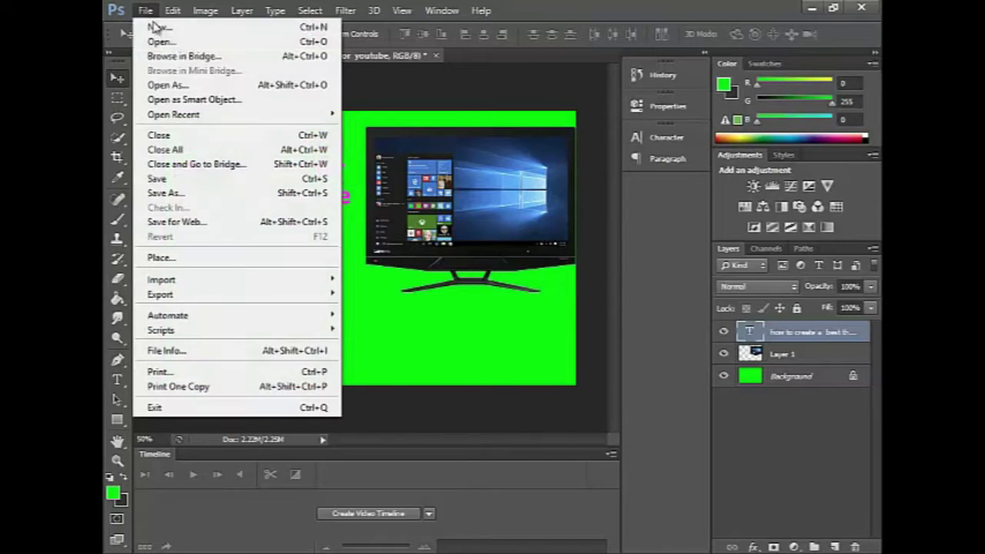
click(184, 44)
drag(691, 191, 698, 404)
double_click(468, 317)
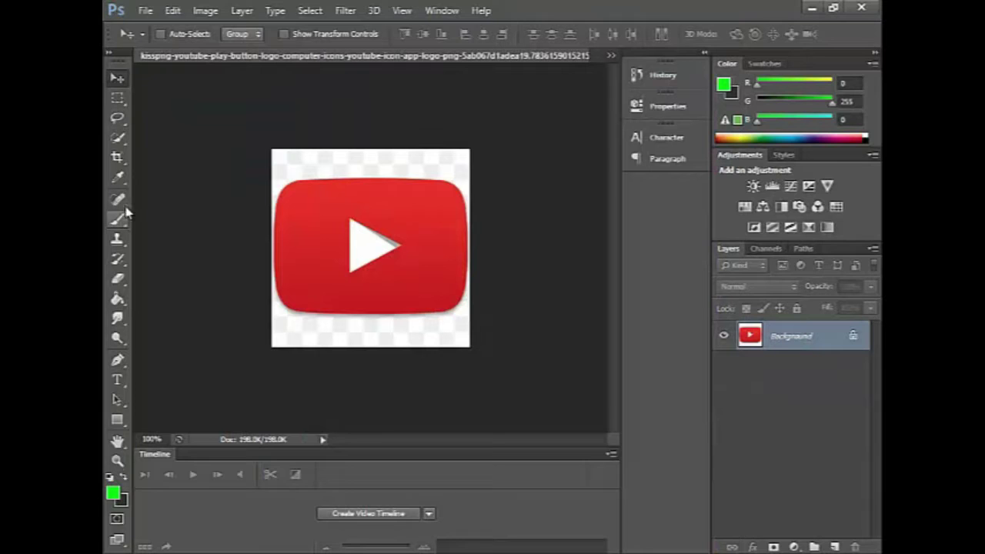
Step: Unlock the logo image as Layer 0 and Quick Select the red logo with its white play triangle
click(117, 137)
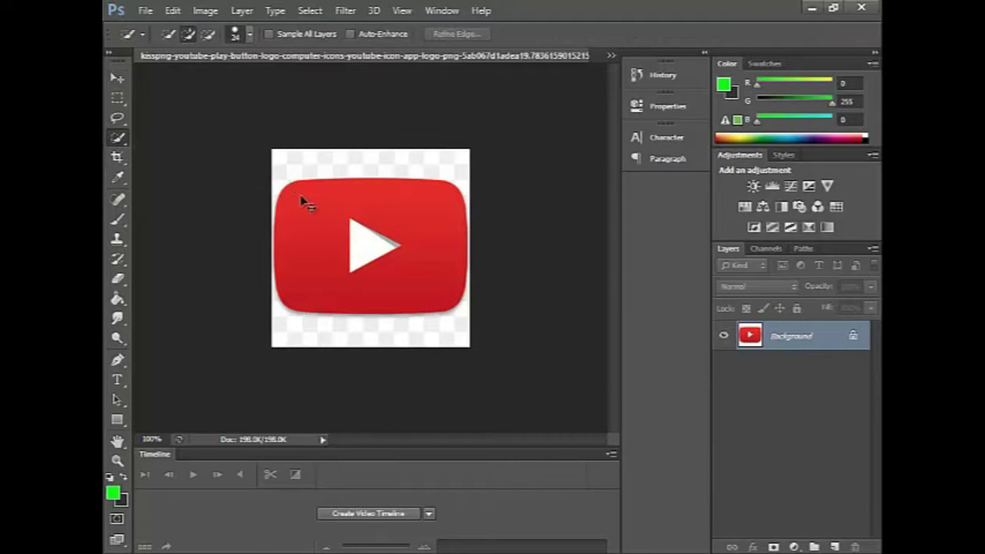
double_click(778, 342)
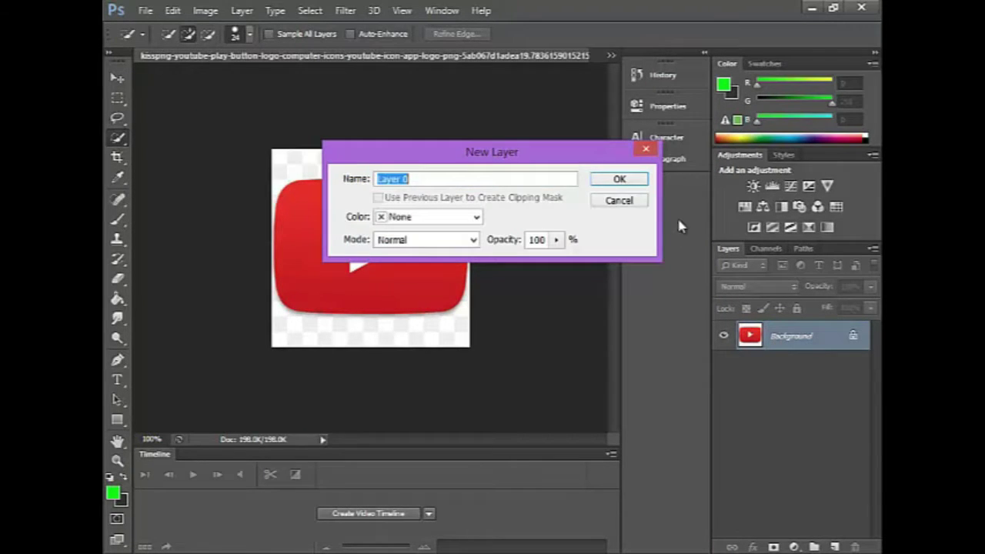
click(620, 180)
click(369, 210)
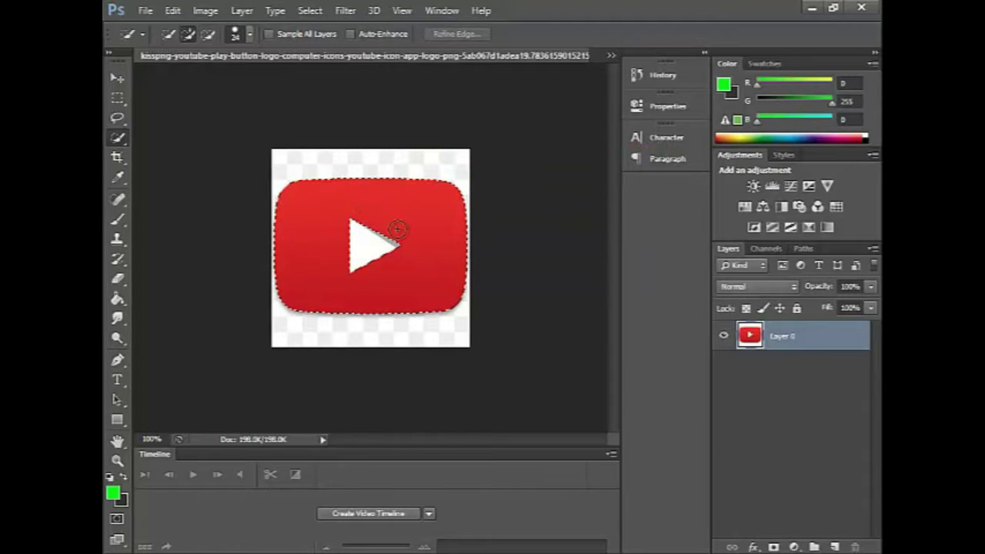
click(377, 235)
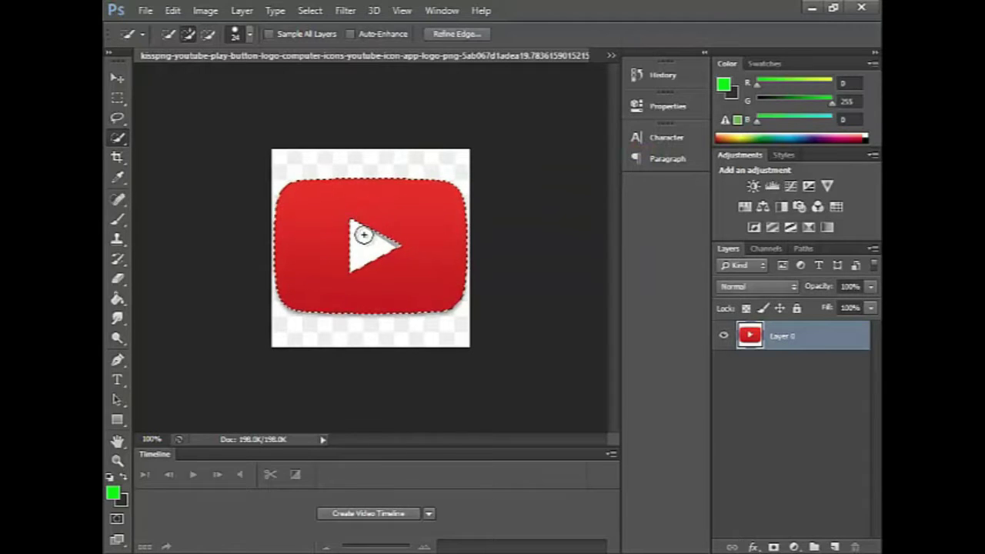
Step: Move the selected YouTube logo onto the green Untitled-1 thumbnail and close the logo's source image
click(116, 78)
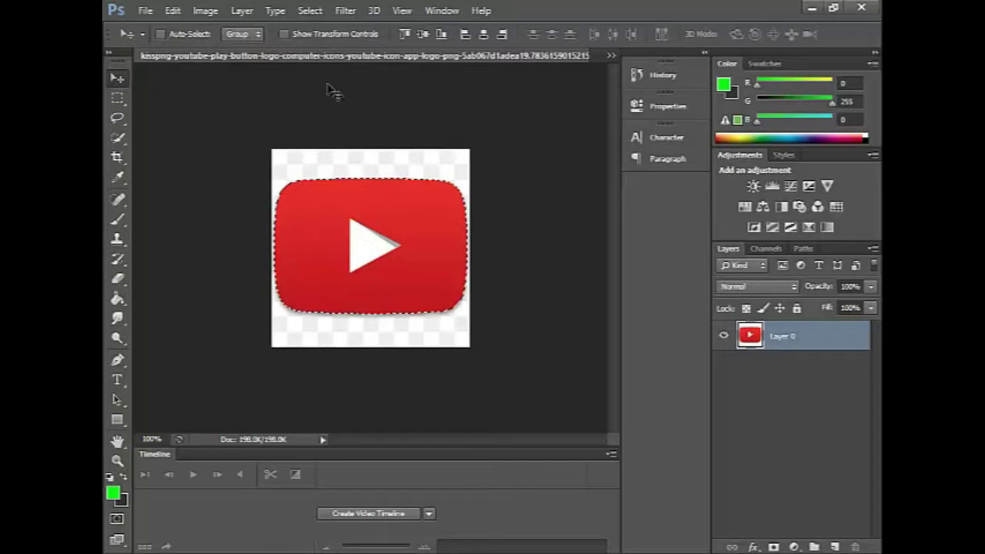
mouse_move(345, 125)
mouse_down()
mouse_move(390, 203)
mouse_move(374, 162)
mouse_up()
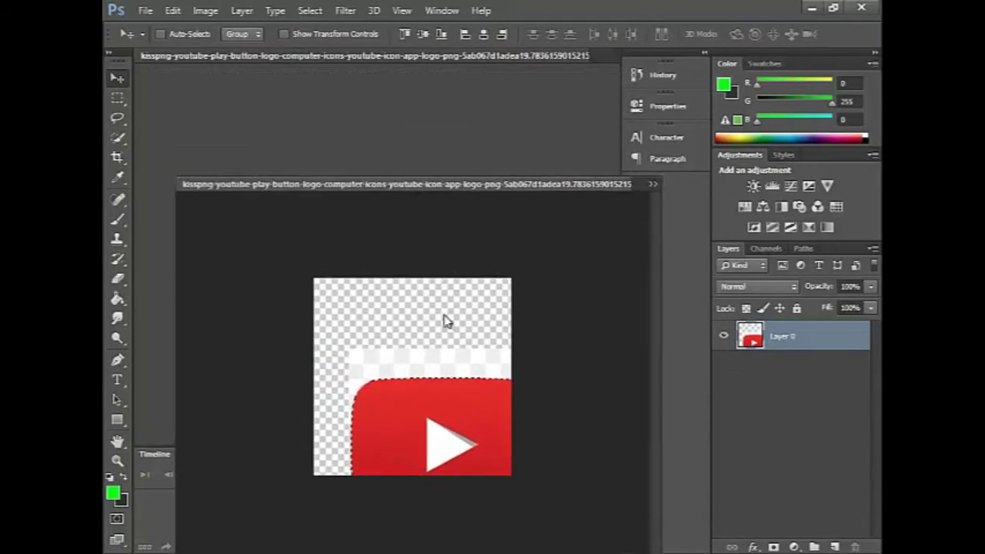
mouse_move(433, 510)
mouse_down()
mouse_move(331, 275)
mouse_move(392, 353)
mouse_up()
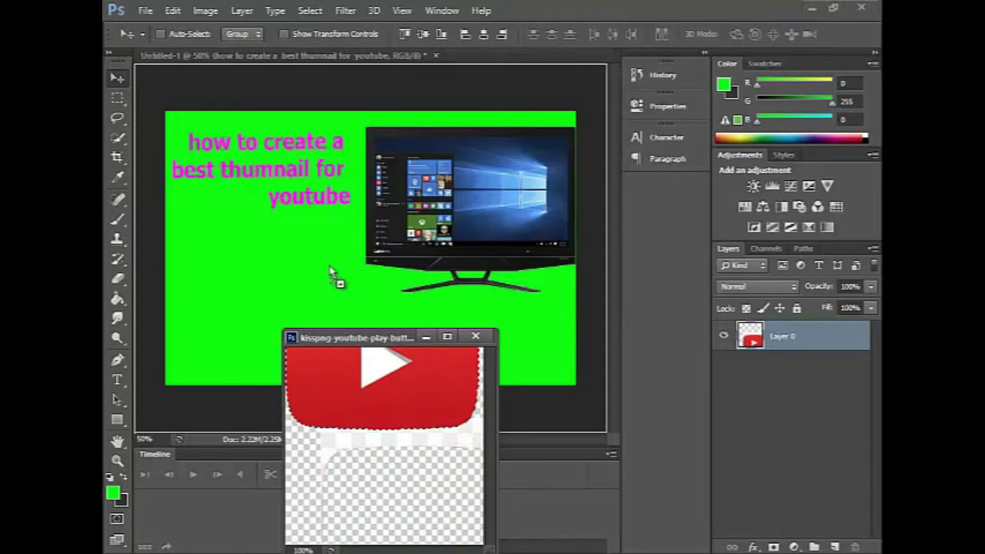
click(441, 351)
click(475, 336)
Step: Scale the YouTube logo down and place it below the monitor
key(ctrl+t)
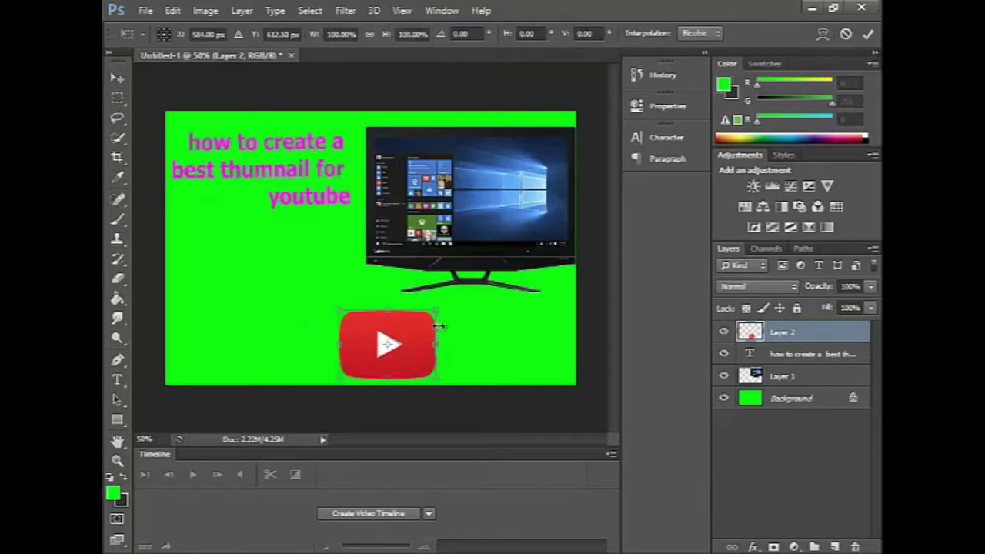
mouse_move(436, 310)
mouse_down()
mouse_move(389, 342)
mouse_move(343, 333)
mouse_move(321, 261)
mouse_move(344, 349)
mouse_move(358, 351)
mouse_move(362, 367)
mouse_move(357, 357)
mouse_move(367, 354)
mouse_up()
key(Return)
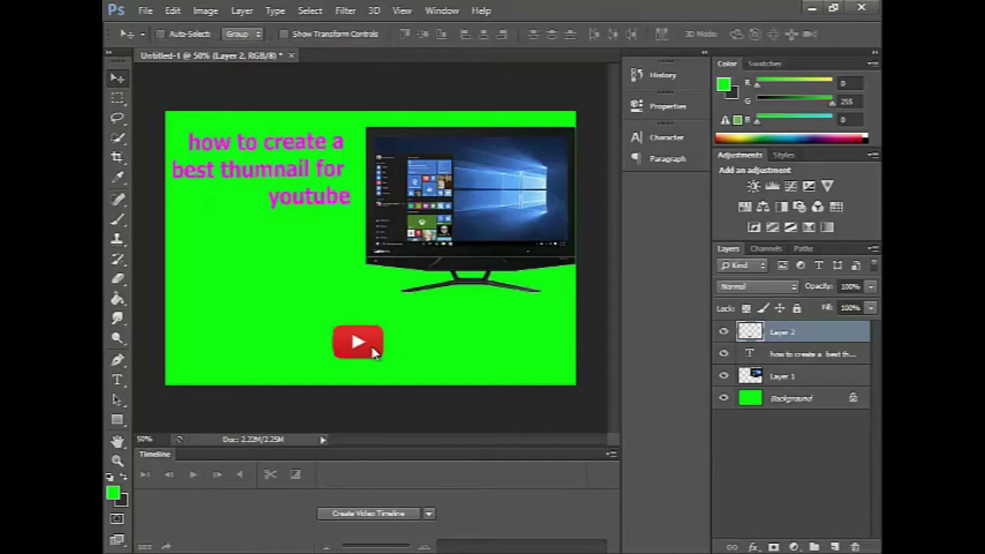
click(146, 10)
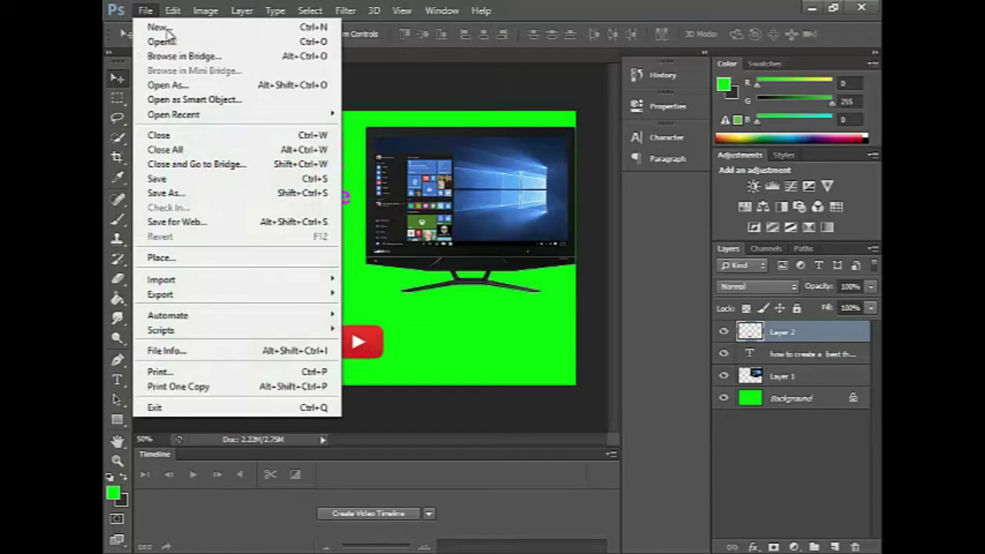
click(175, 42)
mouse_move(700, 154)
mouse_down()
mouse_move(721, 319)
mouse_move(695, 363)
mouse_move(699, 451)
mouse_up()
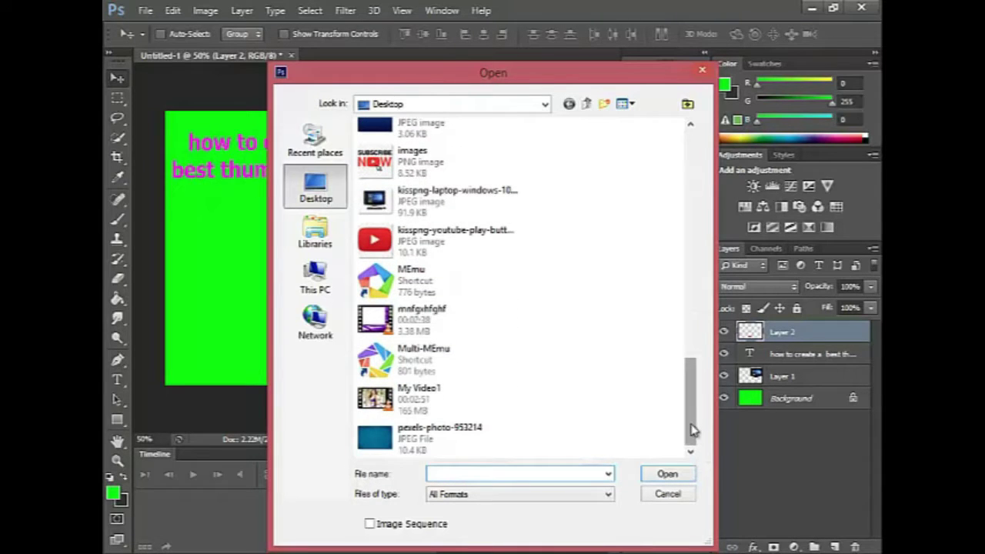
mouse_move(696, 433)
mouse_down()
mouse_move(673, 391)
mouse_move(684, 352)
mouse_up()
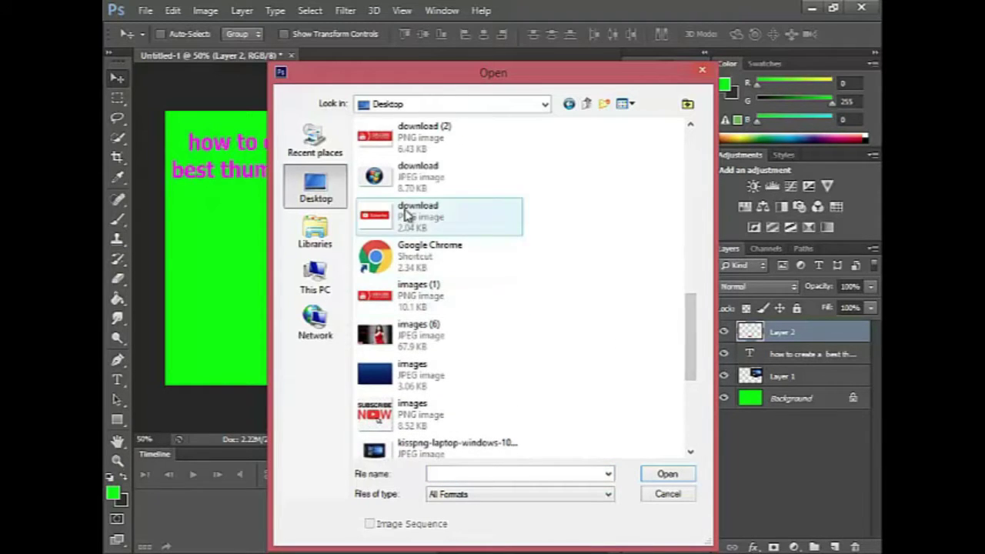
double_click(413, 219)
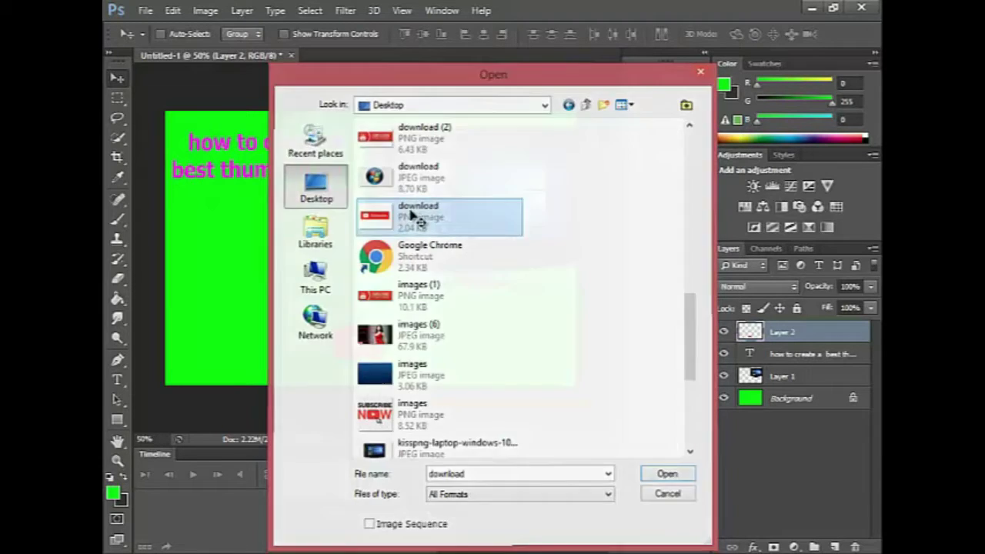
click(118, 139)
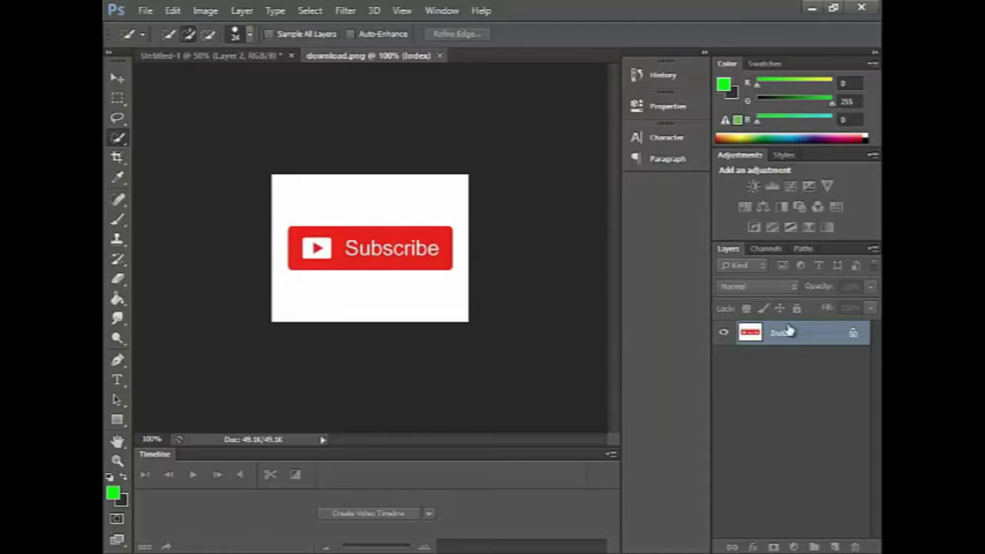
click(440, 55)
click(172, 10)
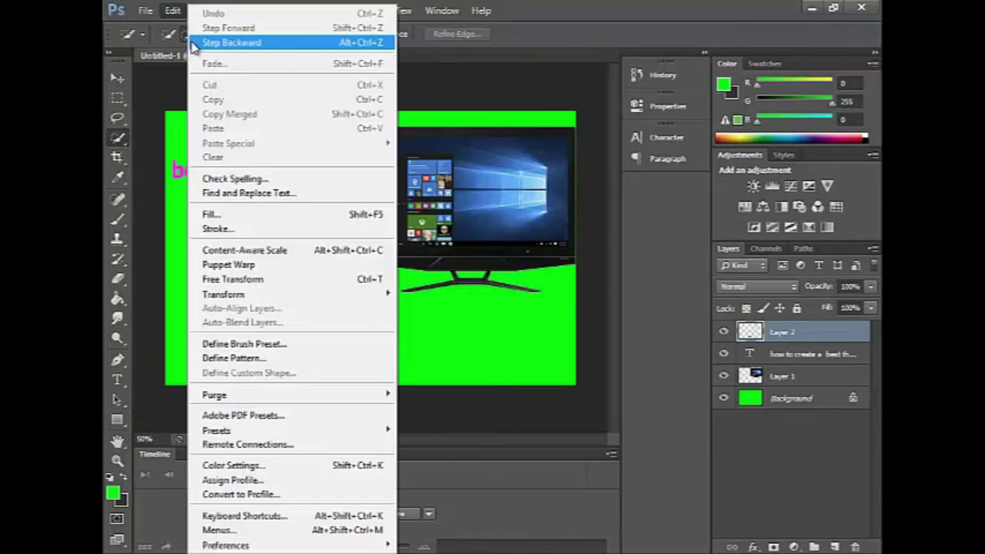
Step: Open the SUBSCRIBE banner image download (1).jpg
click(161, 40)
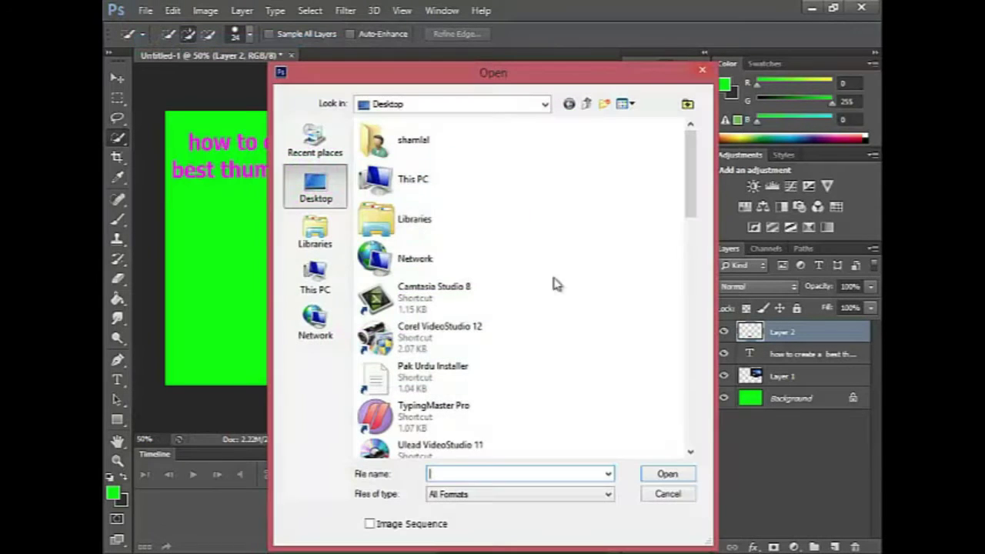
drag(689, 193, 704, 297)
double_click(389, 276)
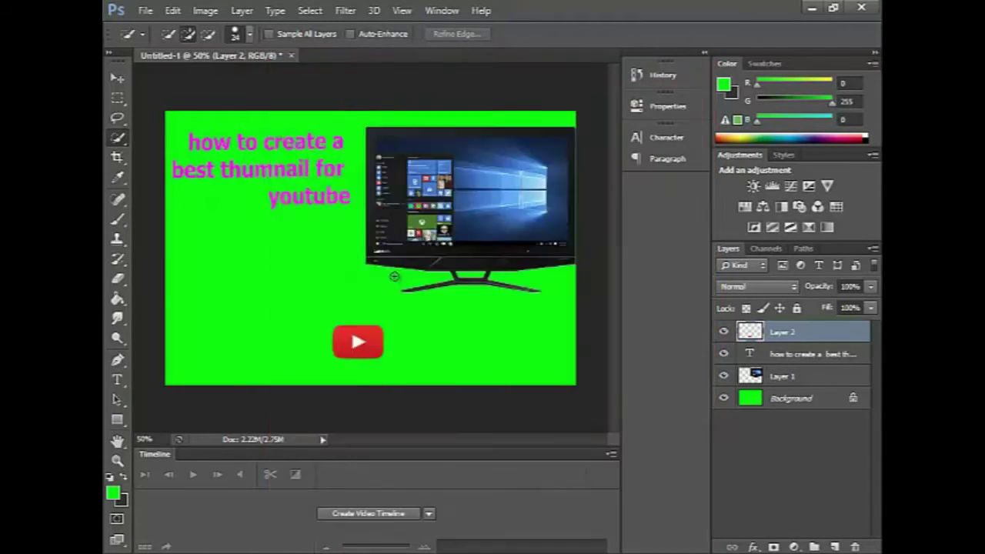
Step: Quick Select the whole SUBSCRIBE banner and move it to the thumbnail's bottom left
click(524, 218)
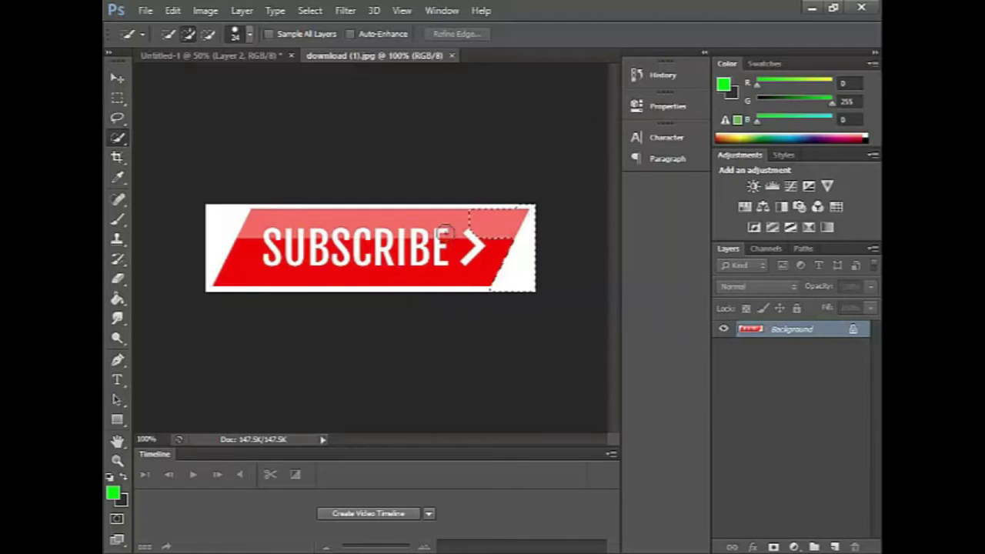
drag(445, 232, 229, 216)
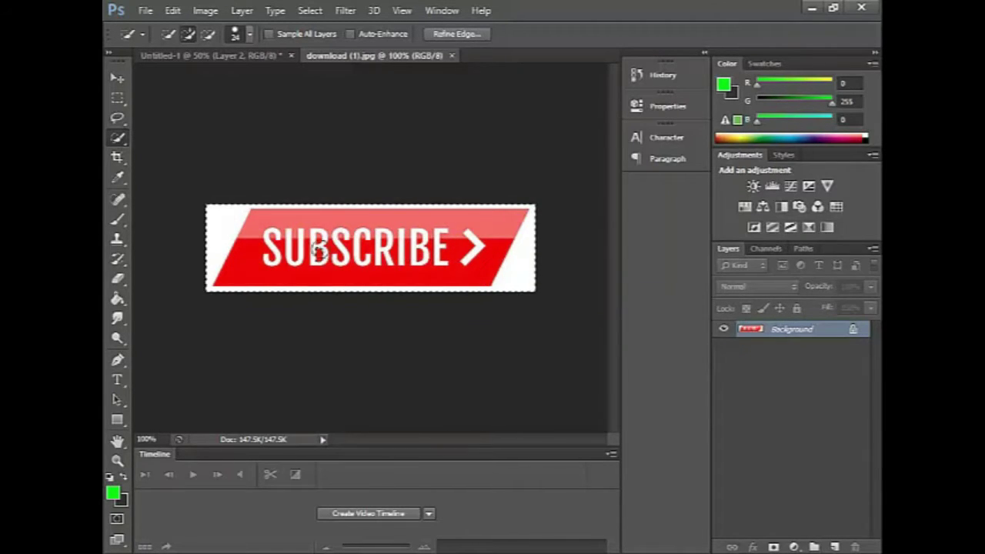
click(117, 78)
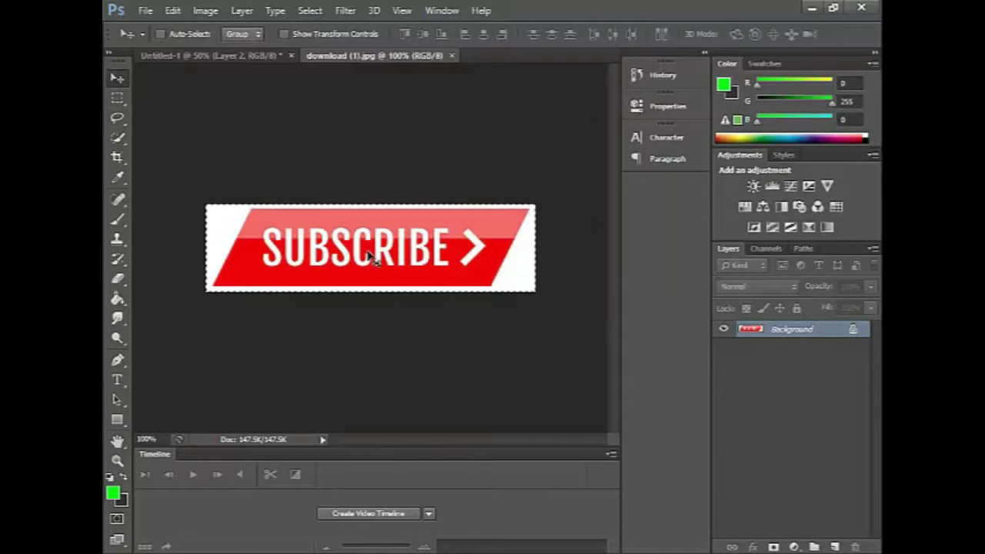
drag(371, 258, 258, 227)
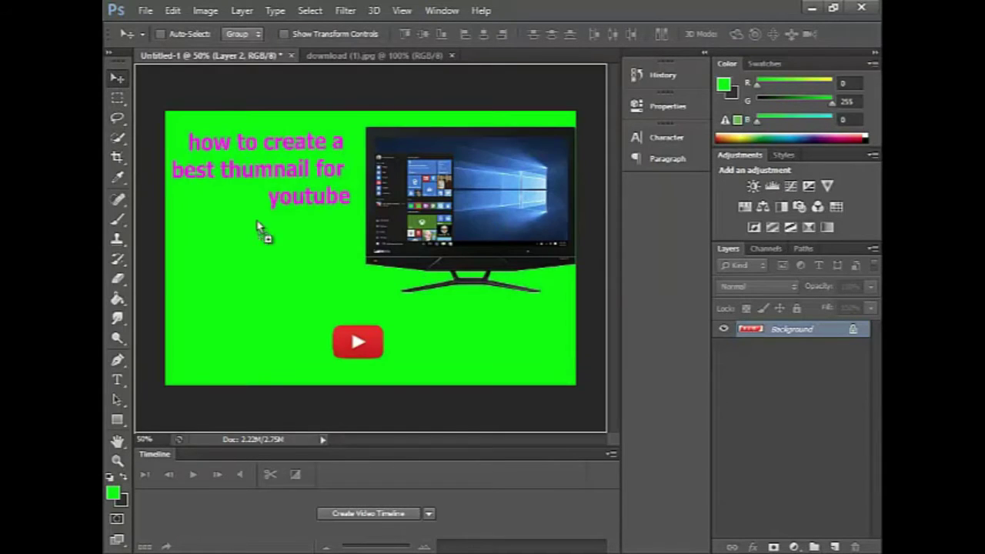
mouse_move(258, 227)
mouse_down()
mouse_move(235, 339)
mouse_move(245, 356)
mouse_up()
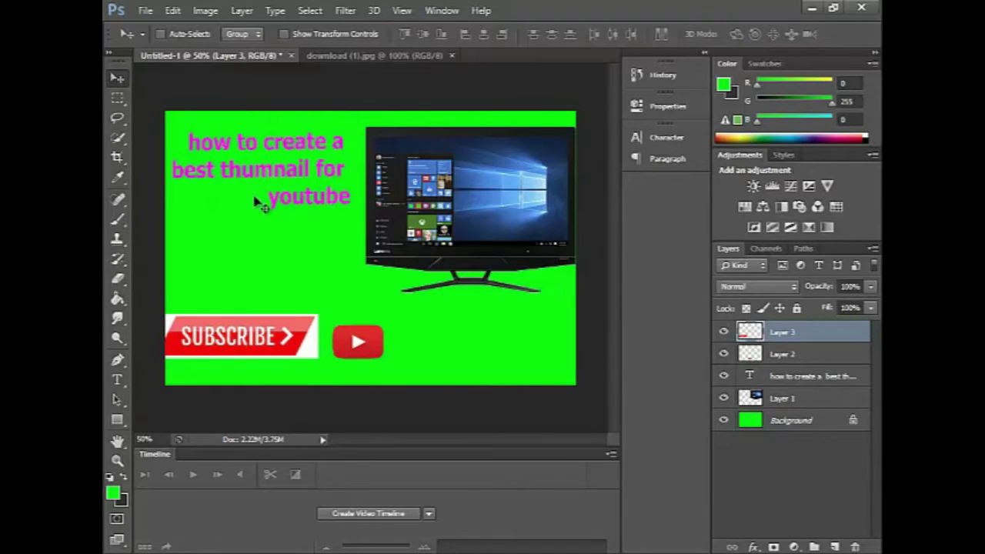
Step: Enlarge the YouTube logo on Layer 2, widening it further to the left
click(778, 358)
key(ctrl+t)
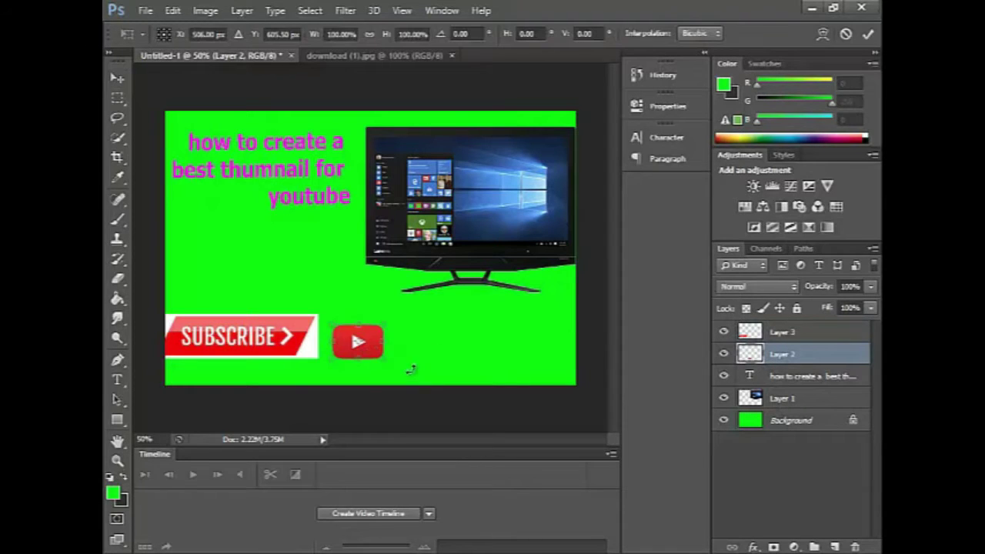
mouse_move(387, 321)
mouse_down()
mouse_move(391, 314)
mouse_move(399, 339)
mouse_up()
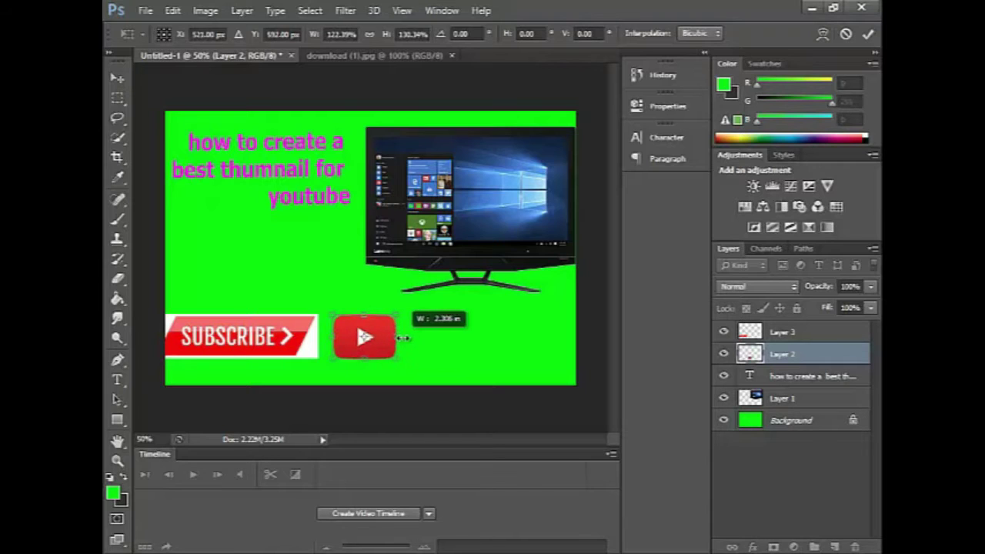
drag(328, 336, 320, 337)
key(Return)
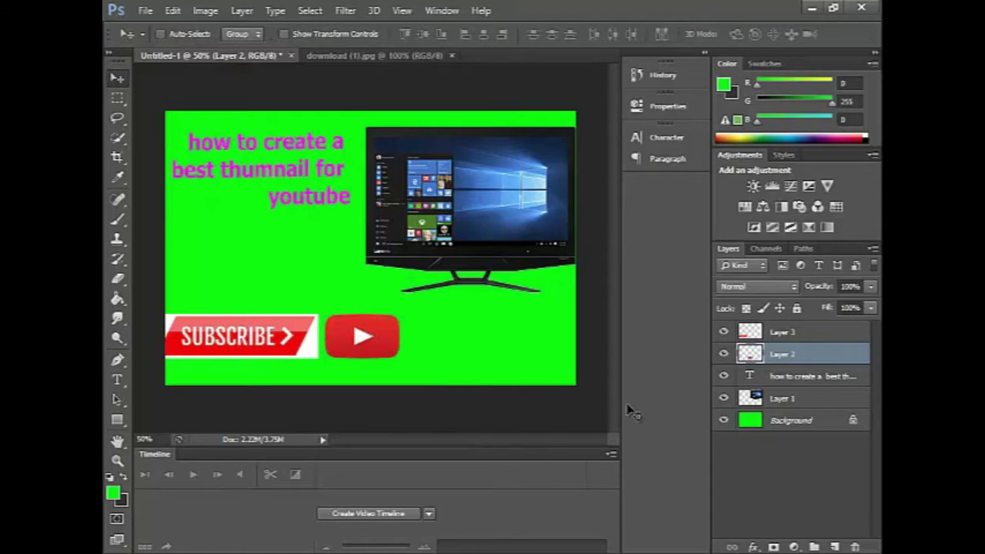
Step: Move the SUBSCRIBE banner and YouTube logo down flush with the bottom edge, side by side
click(787, 334)
drag(277, 338, 281, 366)
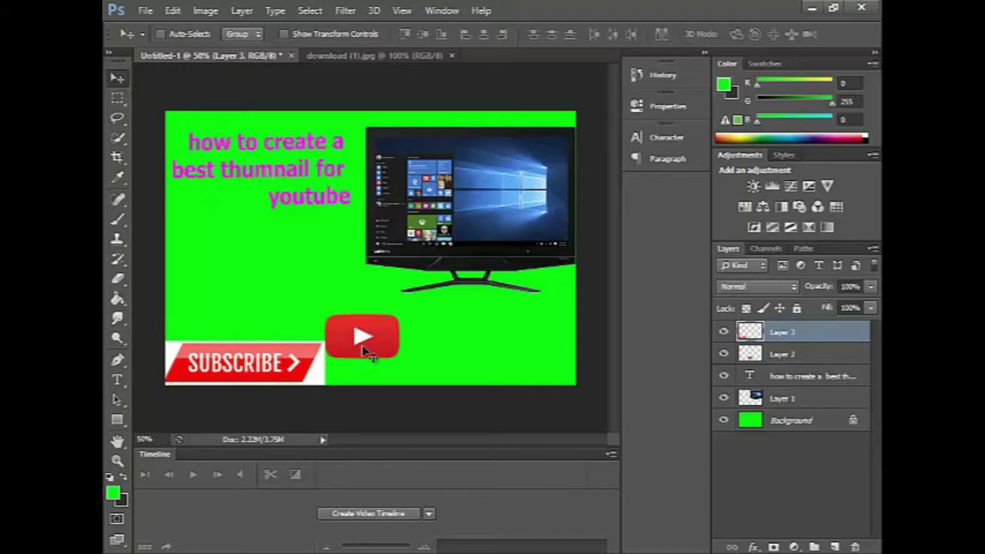
drag(281, 368, 275, 368)
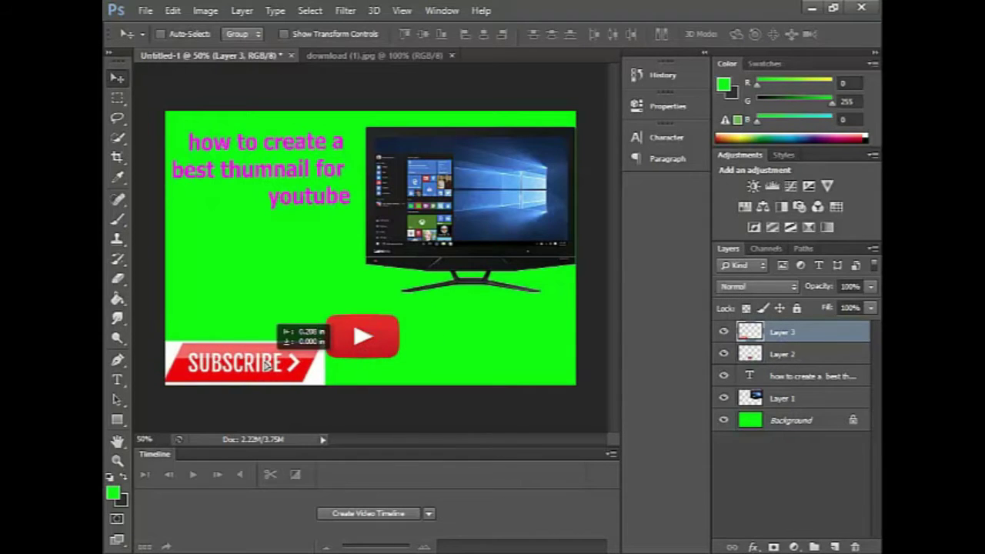
click(762, 354)
drag(371, 348, 375, 374)
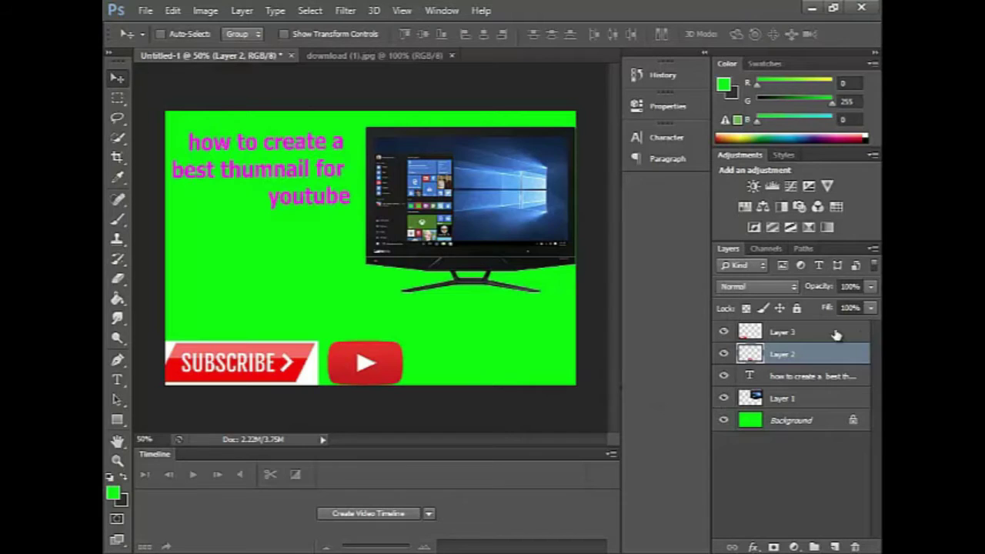
click(798, 337)
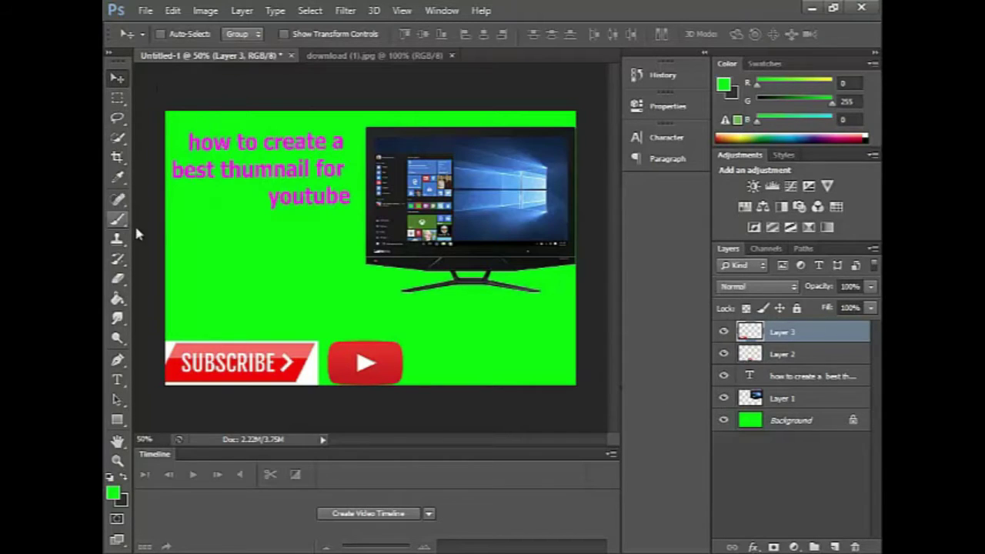
Step: Stretch the magenta heading's text box taller toward the monitor's base
click(818, 381)
click(117, 379)
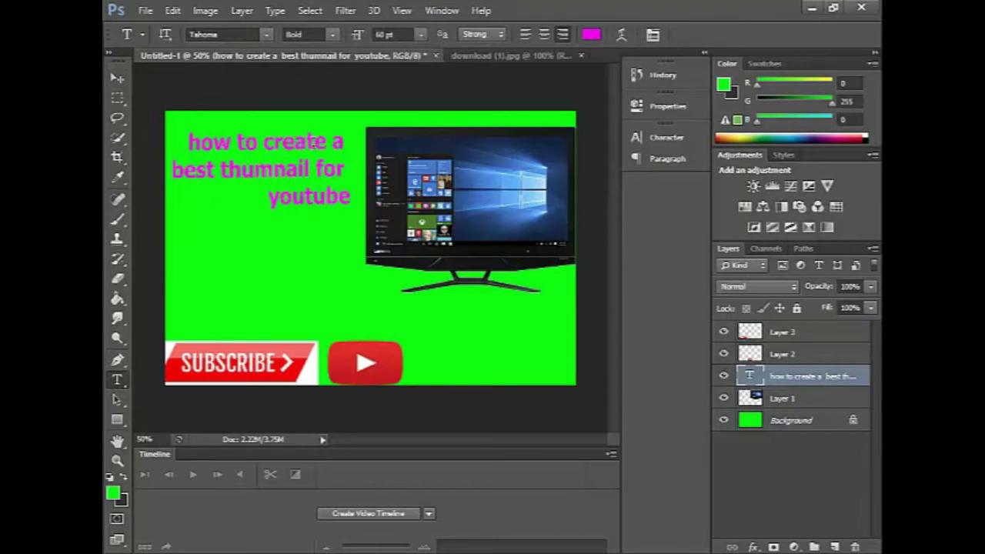
click(291, 158)
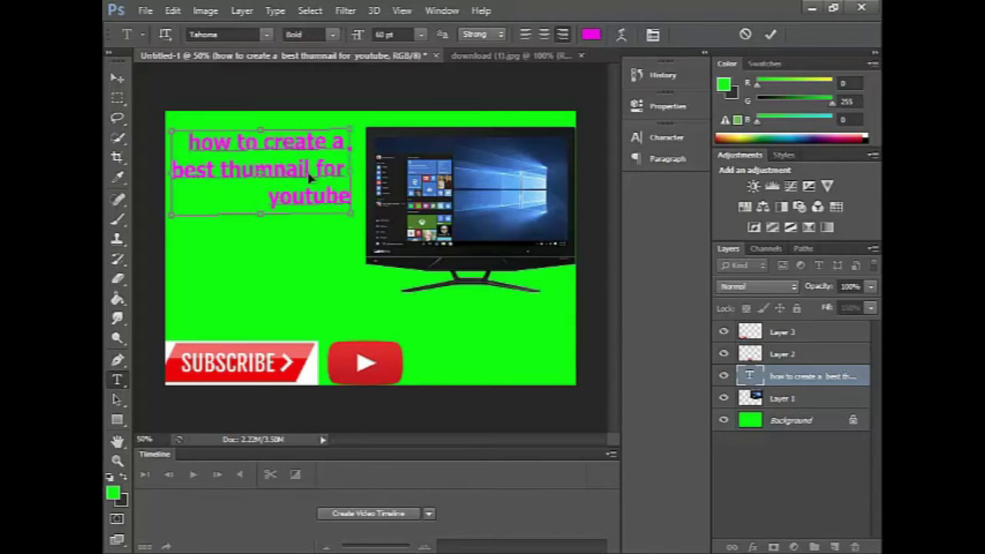
drag(262, 221, 259, 280)
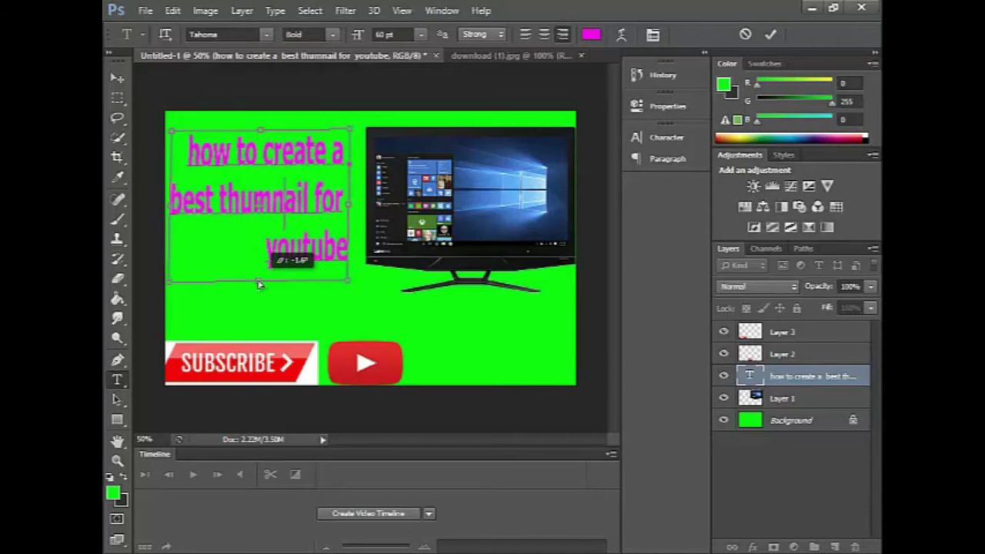
drag(260, 280, 260, 291)
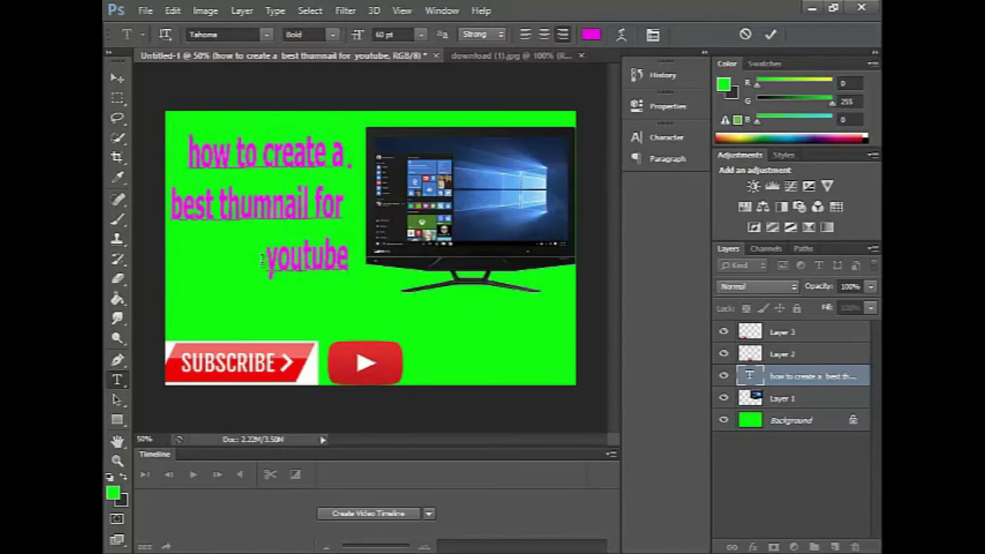
Step: Select and deselect the word 'youtube', then bring up the text colour chooser
drag(256, 251, 343, 234)
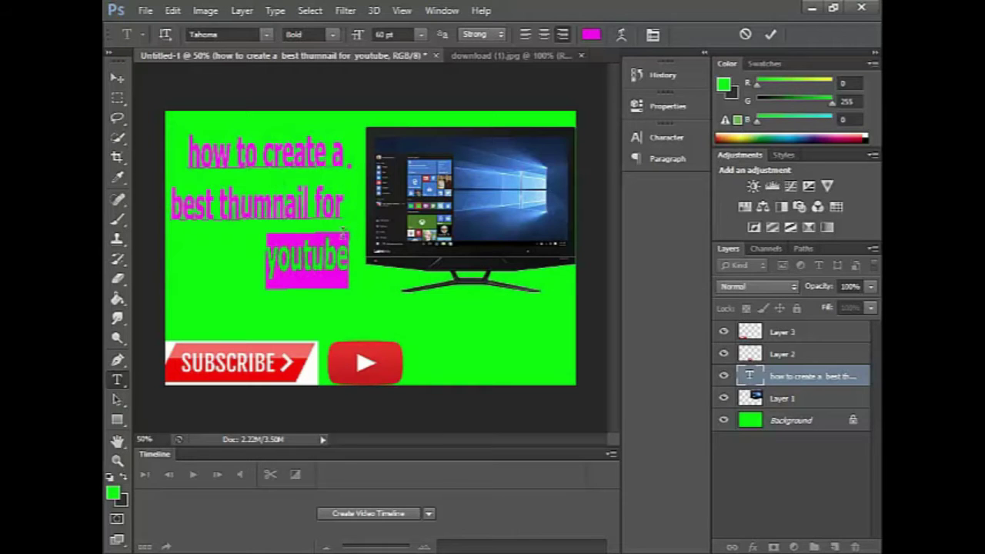
click(352, 174)
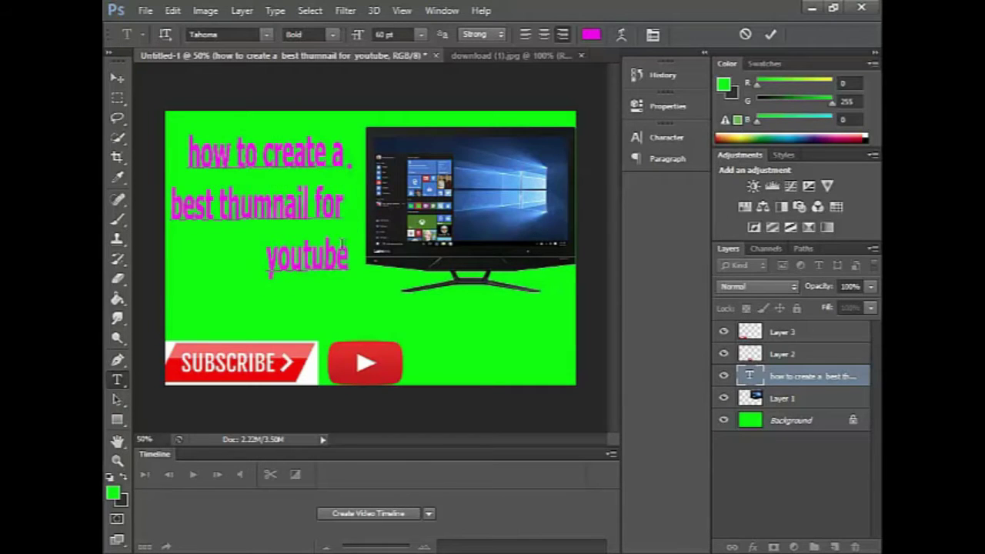
click(590, 35)
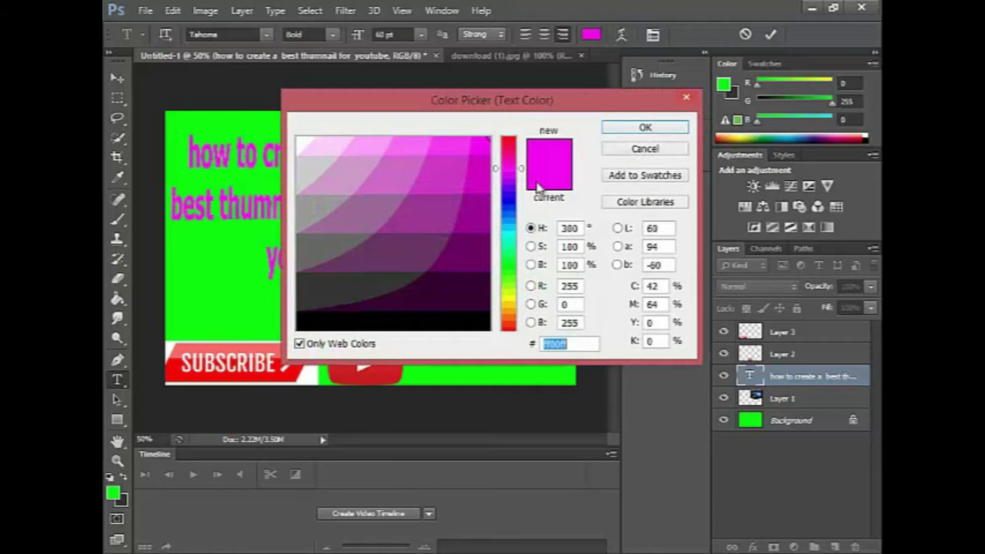
Step: Preview red for the heading and cancel, then select all heading text and try darker reds
click(510, 142)
click(645, 127)
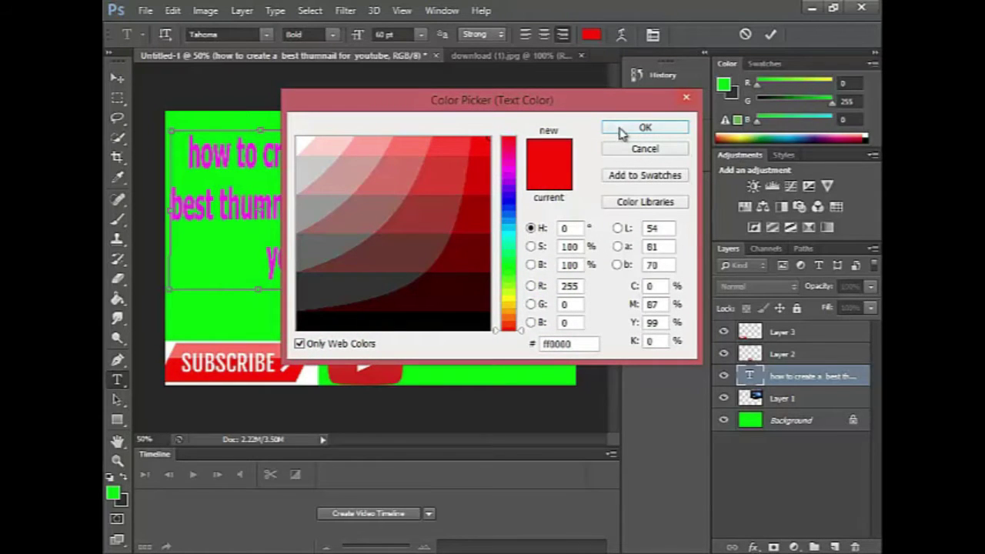
click(635, 150)
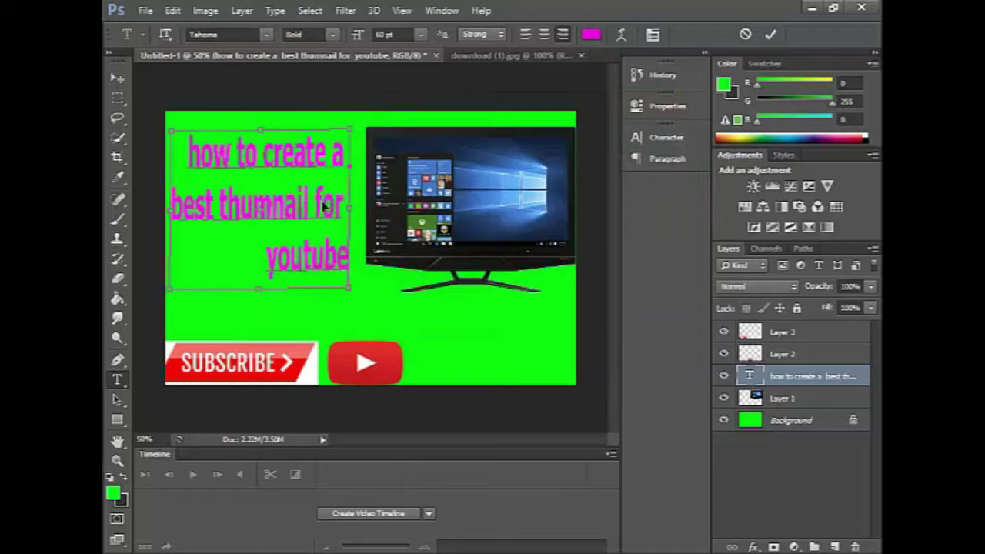
key(ctrl+a)
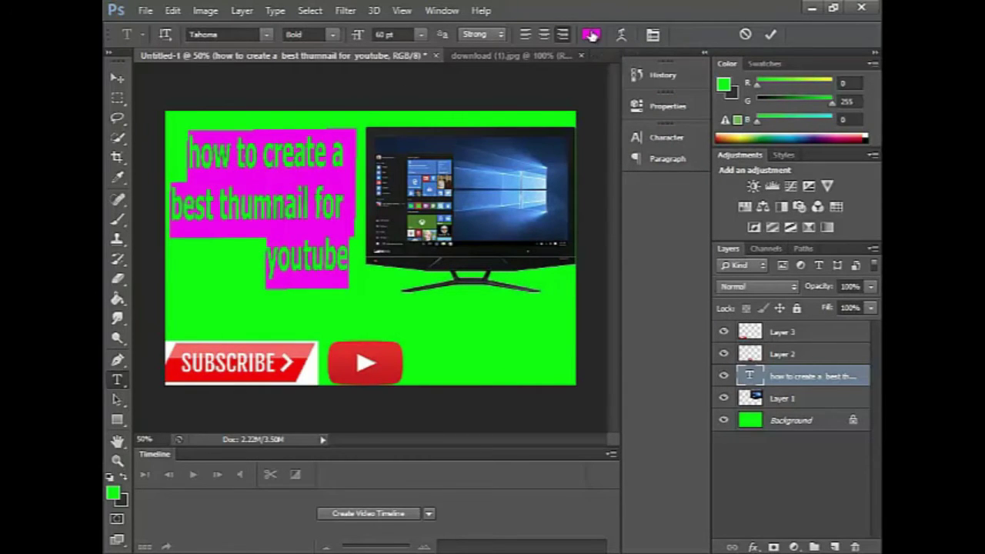
click(591, 34)
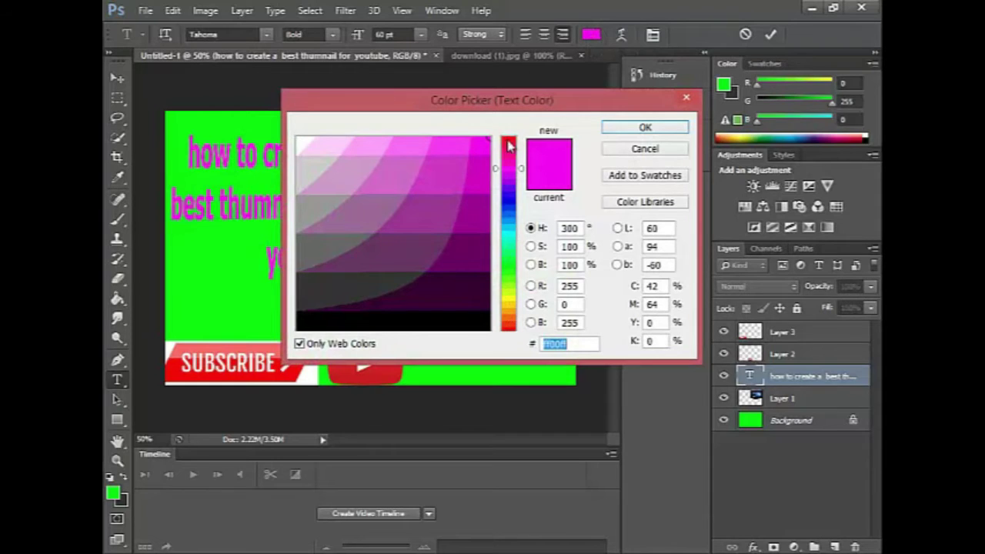
click(512, 145)
click(481, 177)
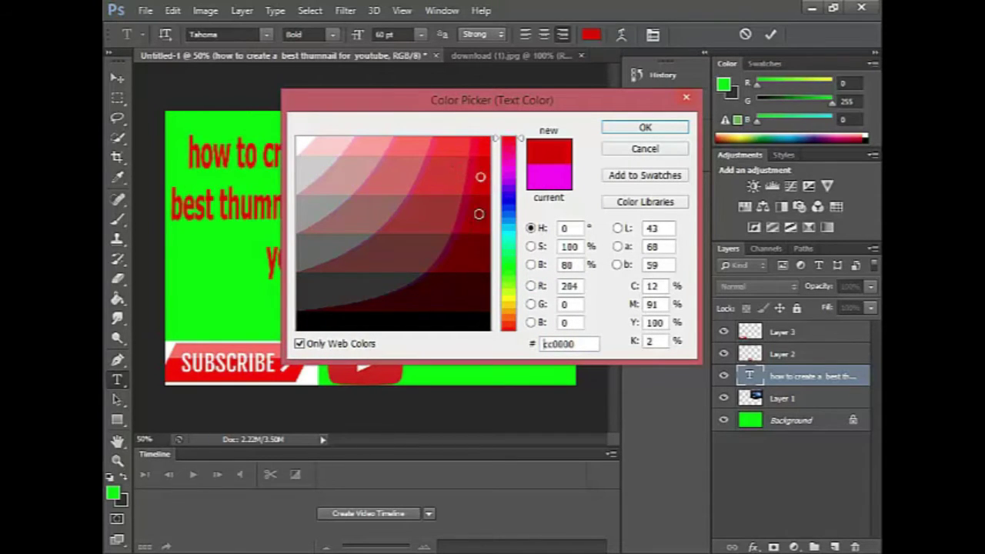
click(478, 214)
Step: Try black and other reds, then keep the heading magenta ff00ff and deselect the text
click(477, 274)
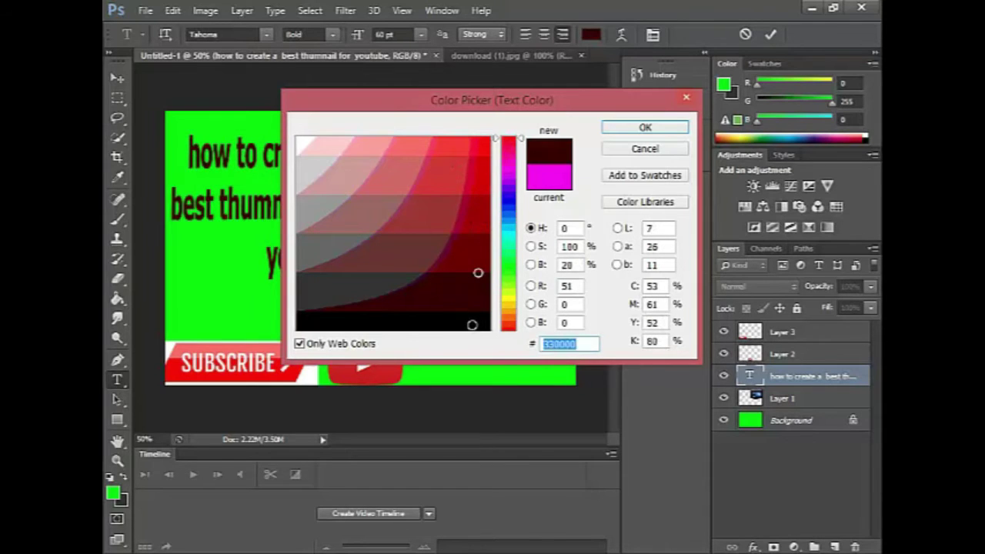
click(472, 324)
click(479, 232)
click(480, 200)
click(485, 149)
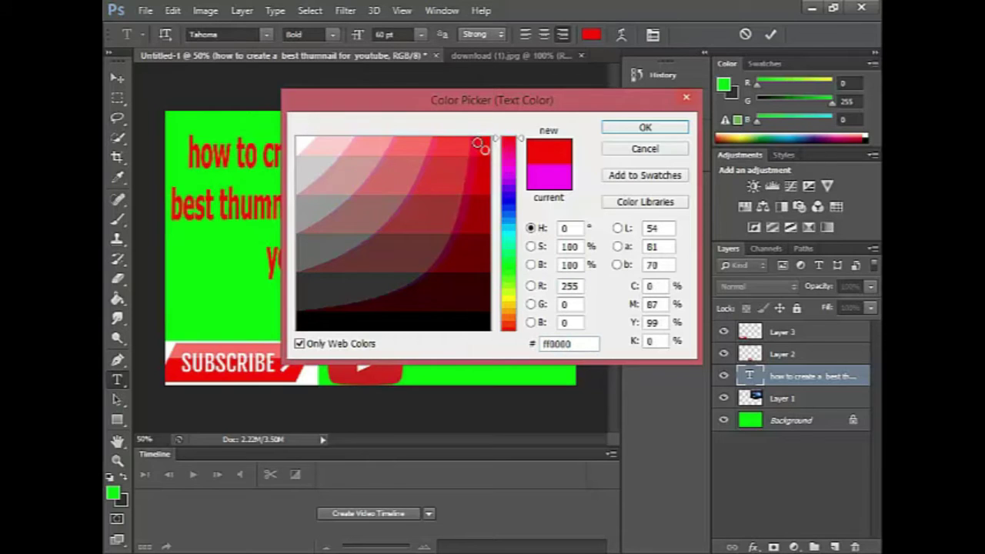
click(464, 144)
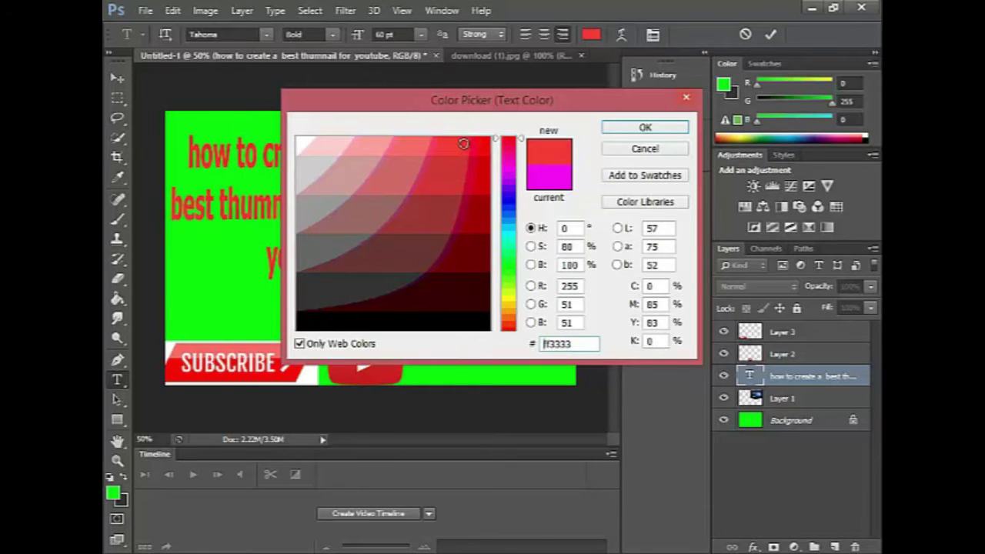
click(549, 175)
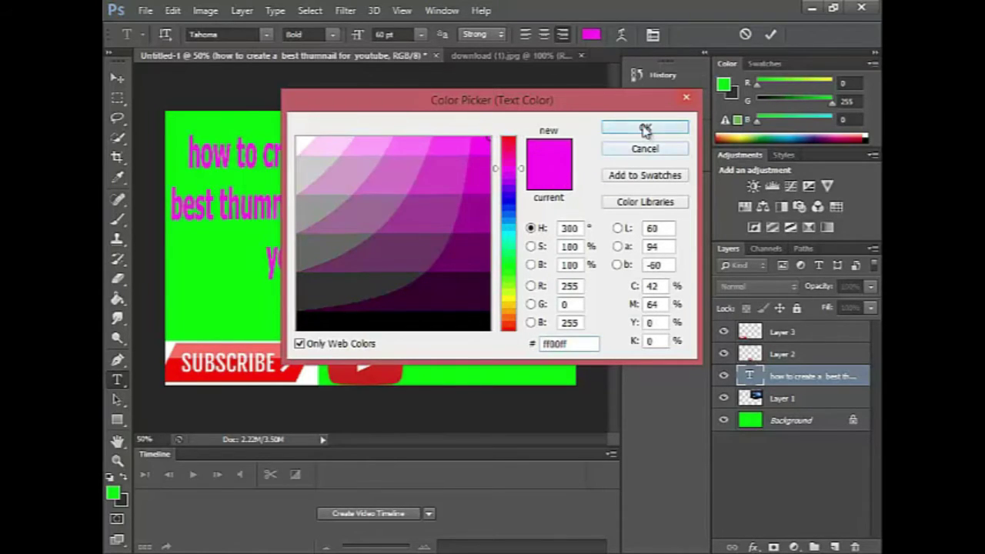
click(647, 128)
click(284, 237)
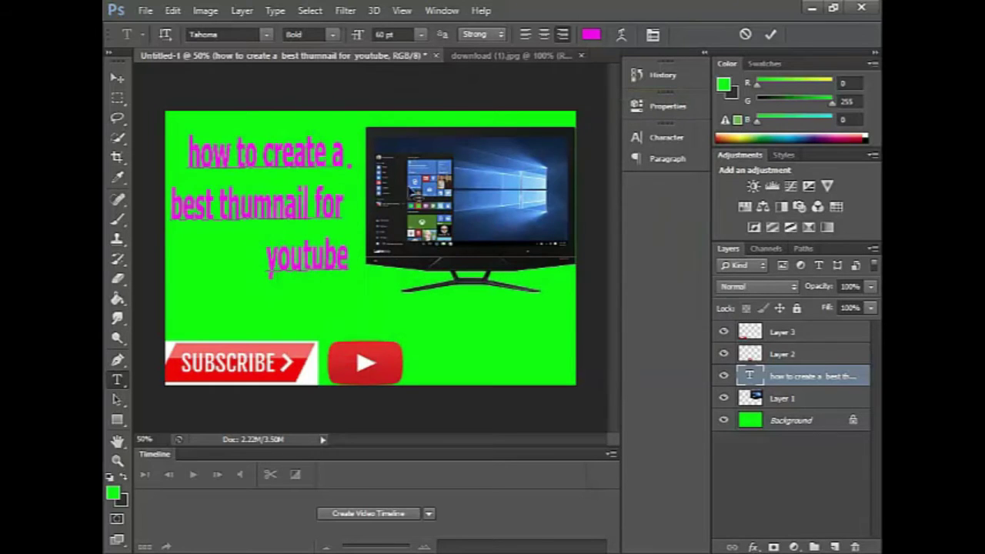
key(ctrl)
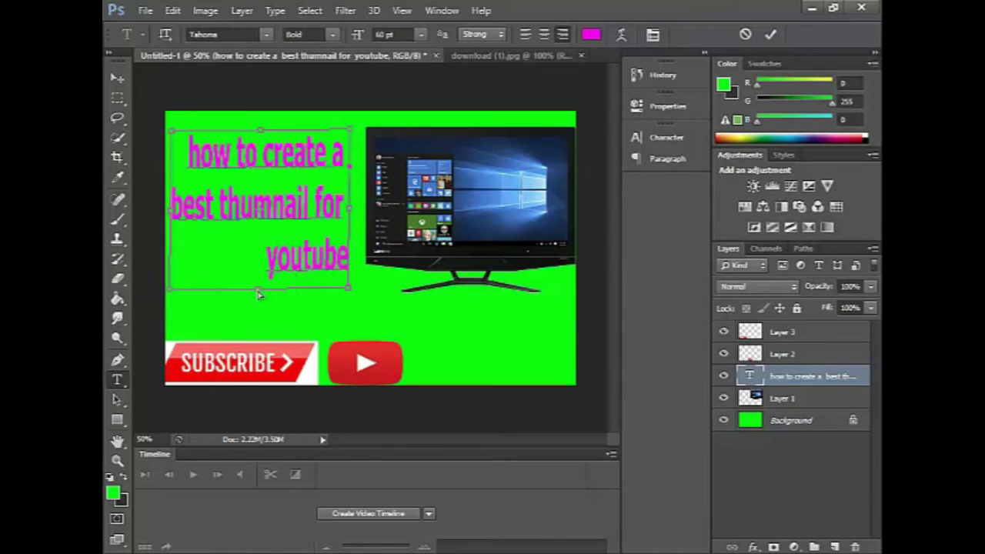
Step: Squash the heading shorter with a slight skew and apply the transform
drag(260, 289, 258, 244)
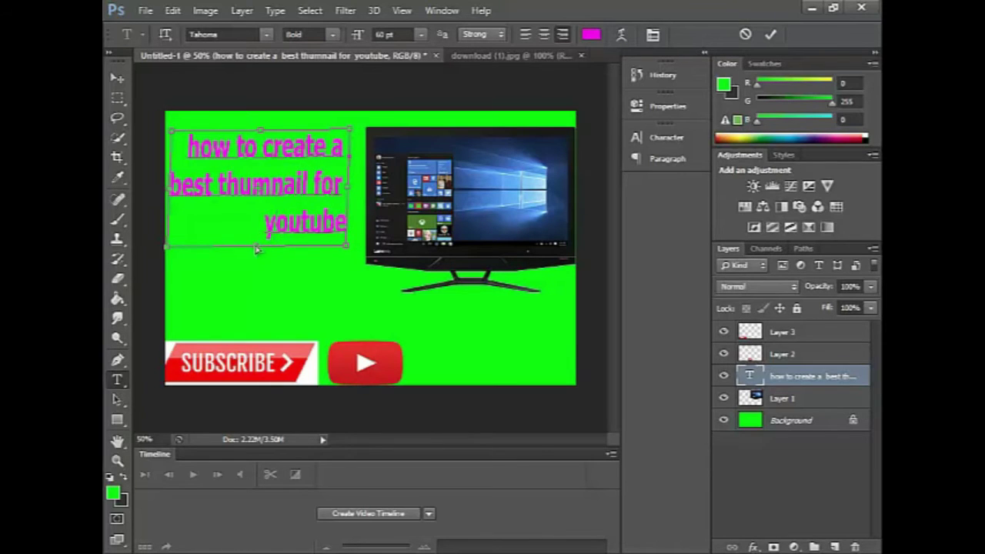
drag(259, 248, 260, 246)
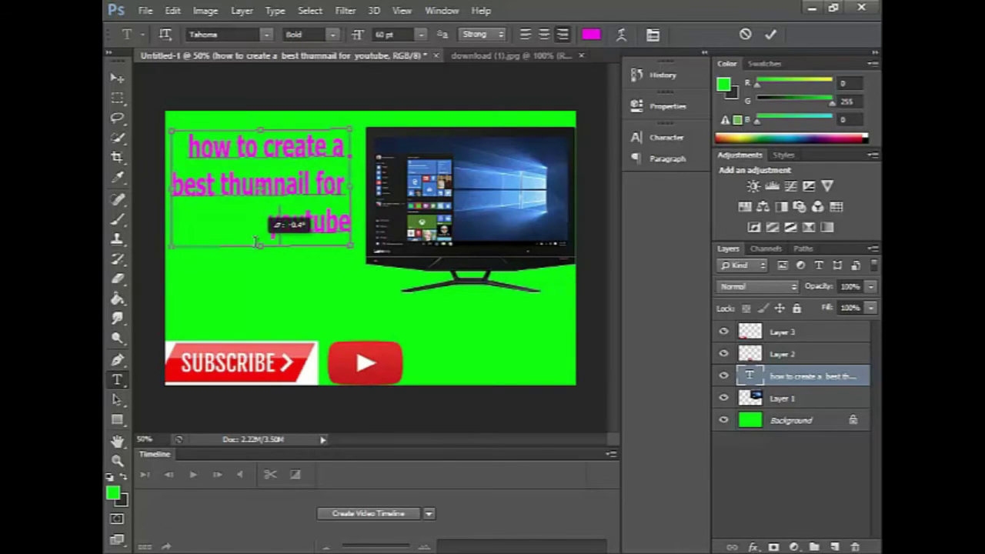
double_click(253, 226)
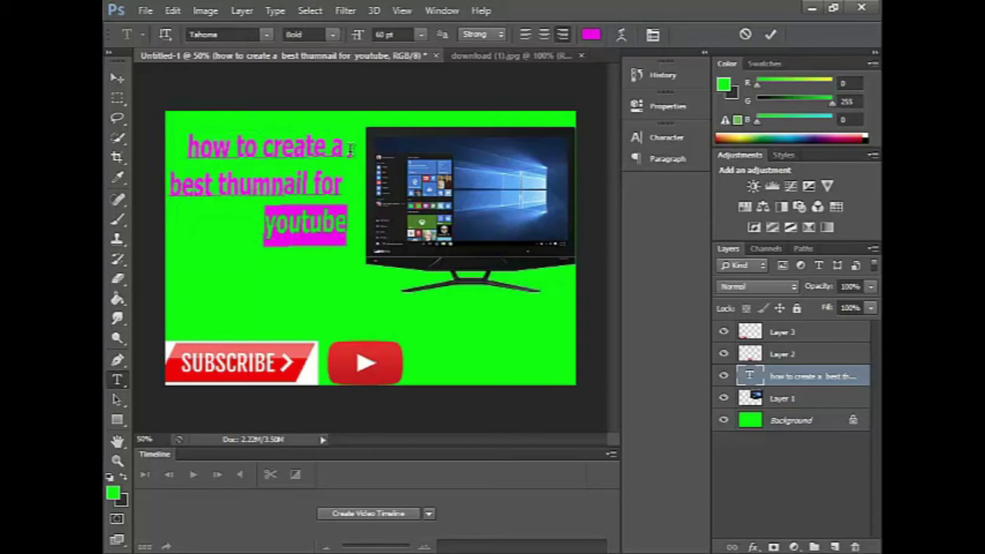
Step: Set the heading text anti-aliasing to Sharp
click(472, 36)
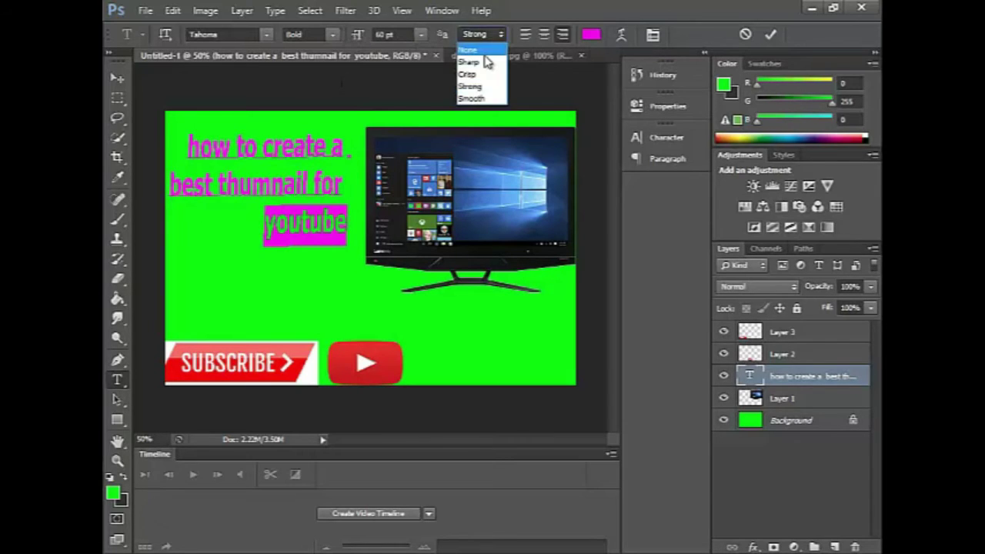
click(482, 50)
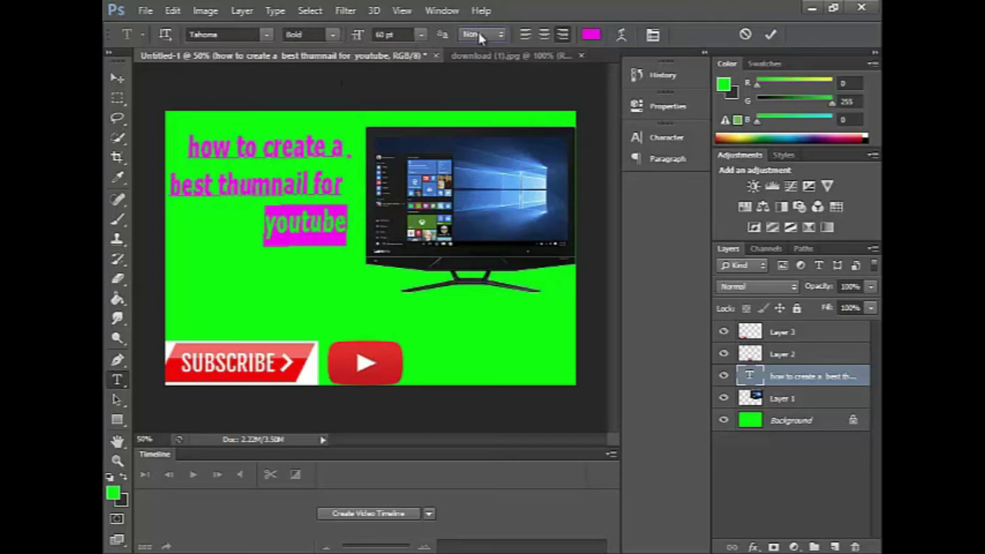
click(480, 36)
click(483, 55)
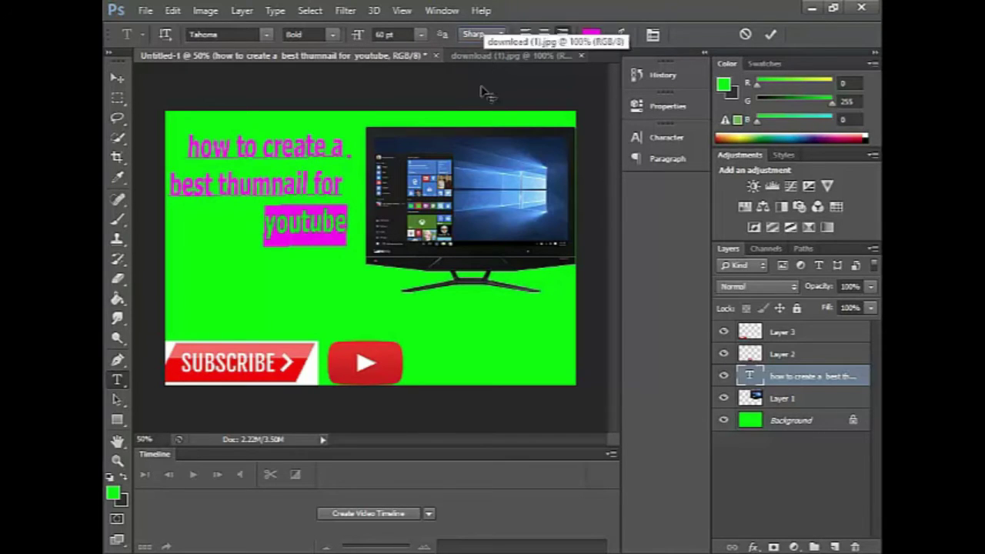
click(232, 233)
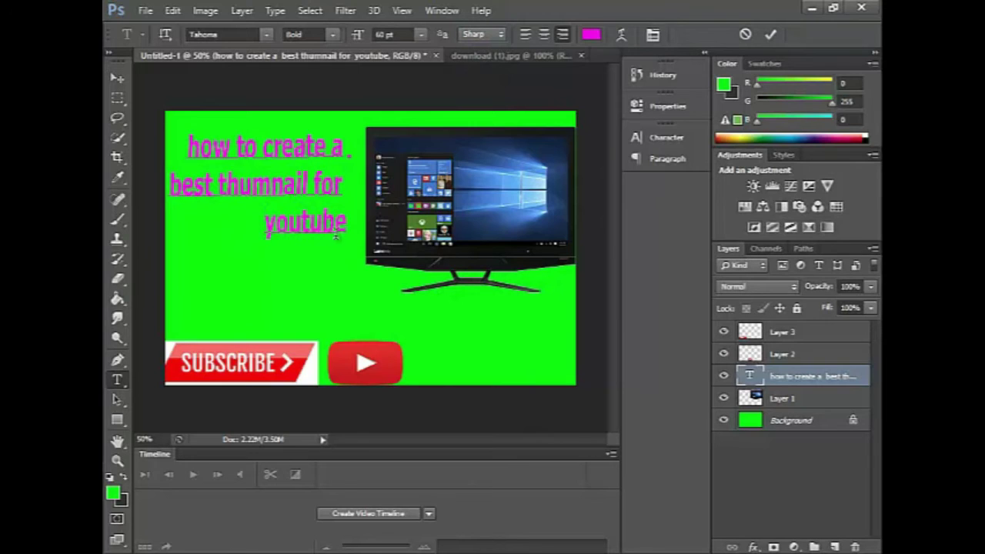
Step: Switch the heading font style to Regular and back to Bold
click(333, 35)
click(331, 51)
click(332, 34)
click(342, 65)
key(shift+End)
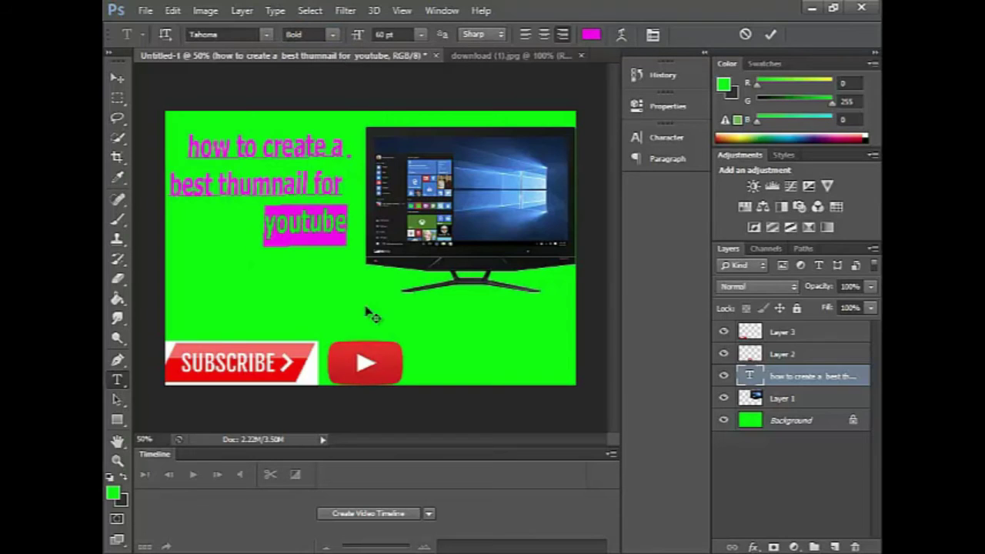
Step: Commit the heading text edit and bring up the File menu
click(145, 11)
click(471, 279)
click(117, 78)
click(145, 11)
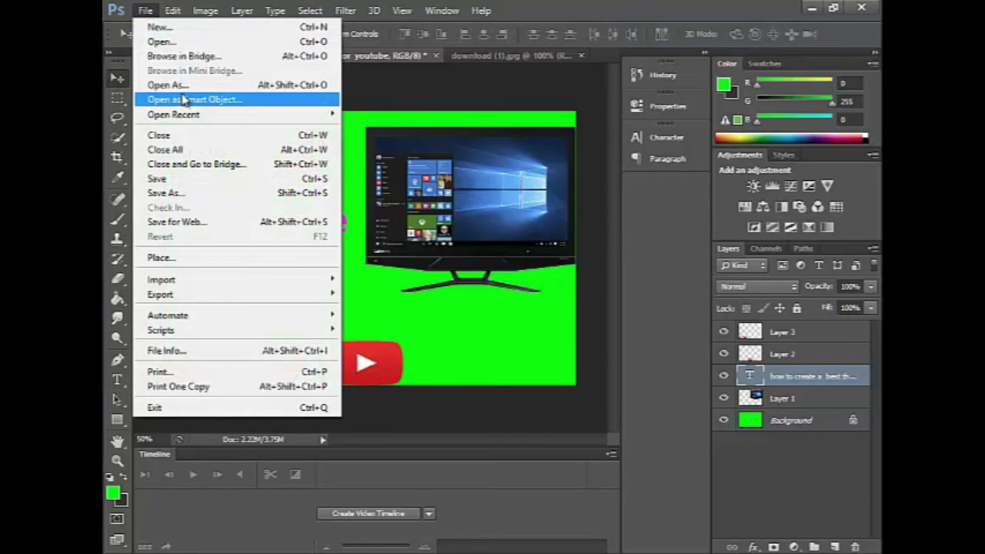
Step: Save the thumbnail to the Desktop as Untitled-1.jpg in JPEG format, reaching JPEG Options
click(197, 193)
click(478, 367)
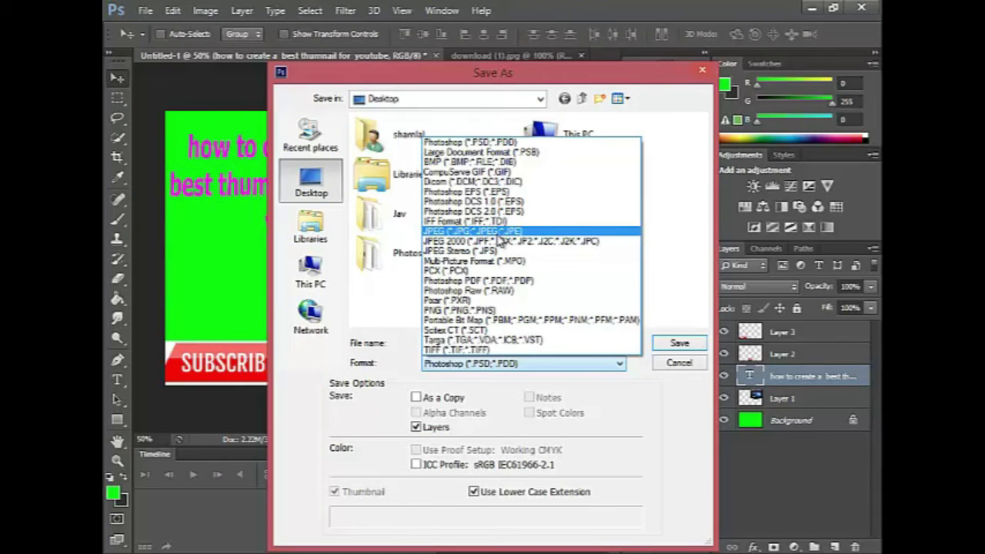
click(498, 234)
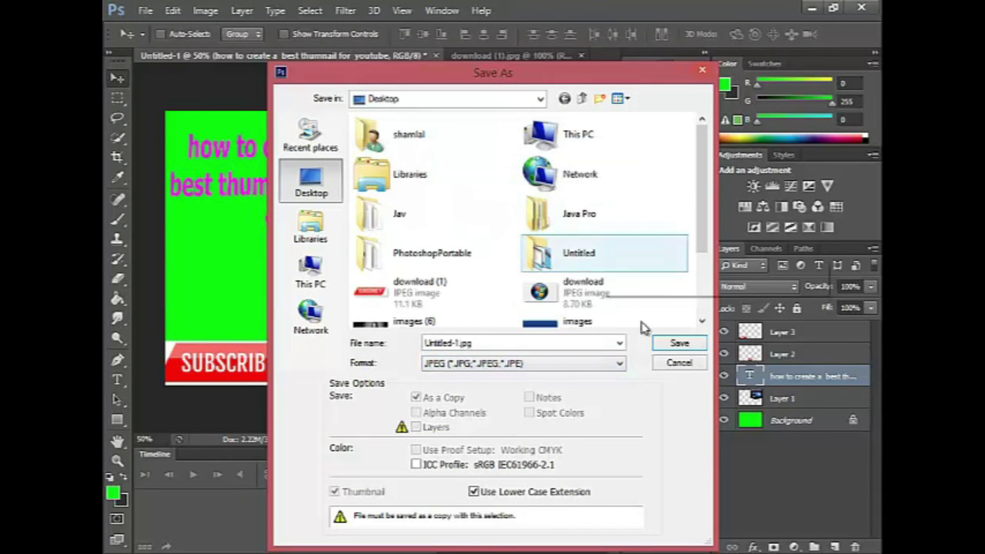
click(679, 344)
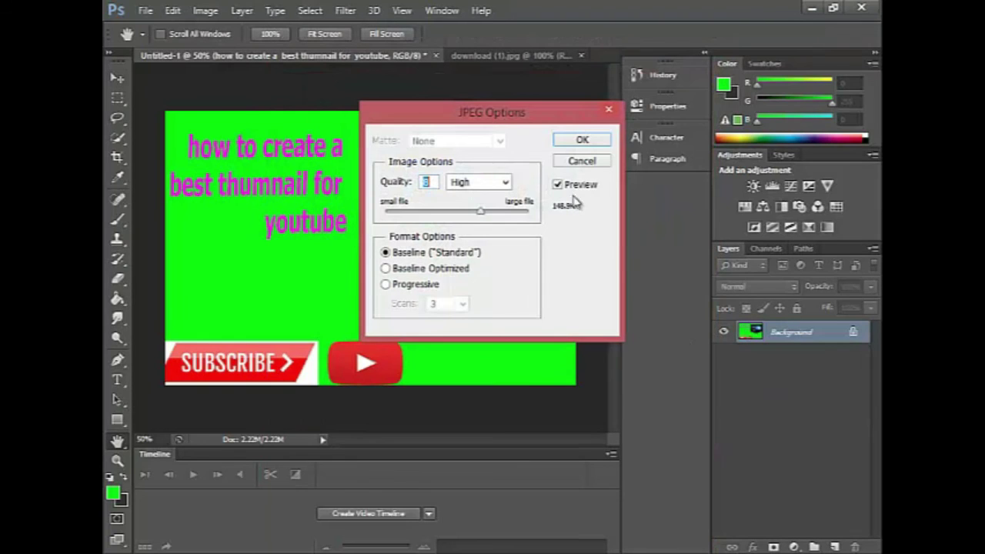